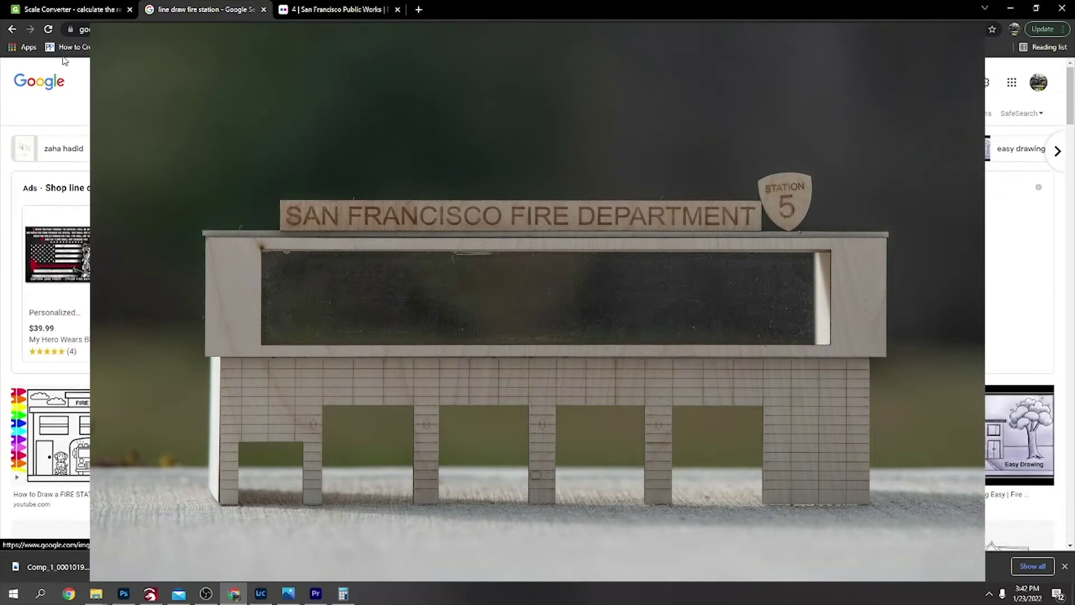
- Find the Fire Station No. 5 photo in the fire station image results and compare it with the copy in LightBurn
left_click(12, 29)
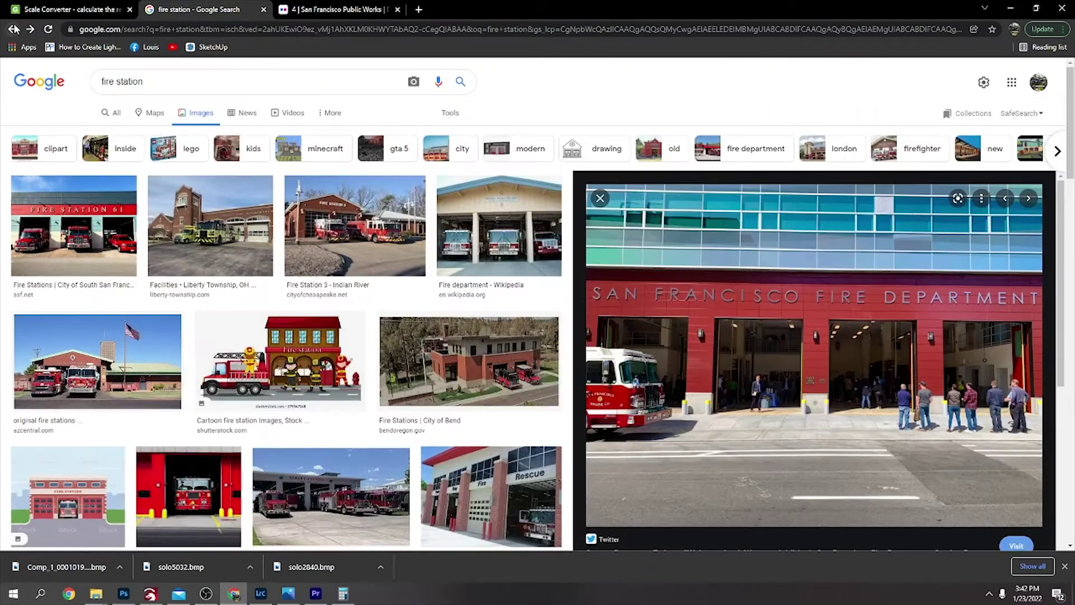
scroll(286, 314, "down", 5)
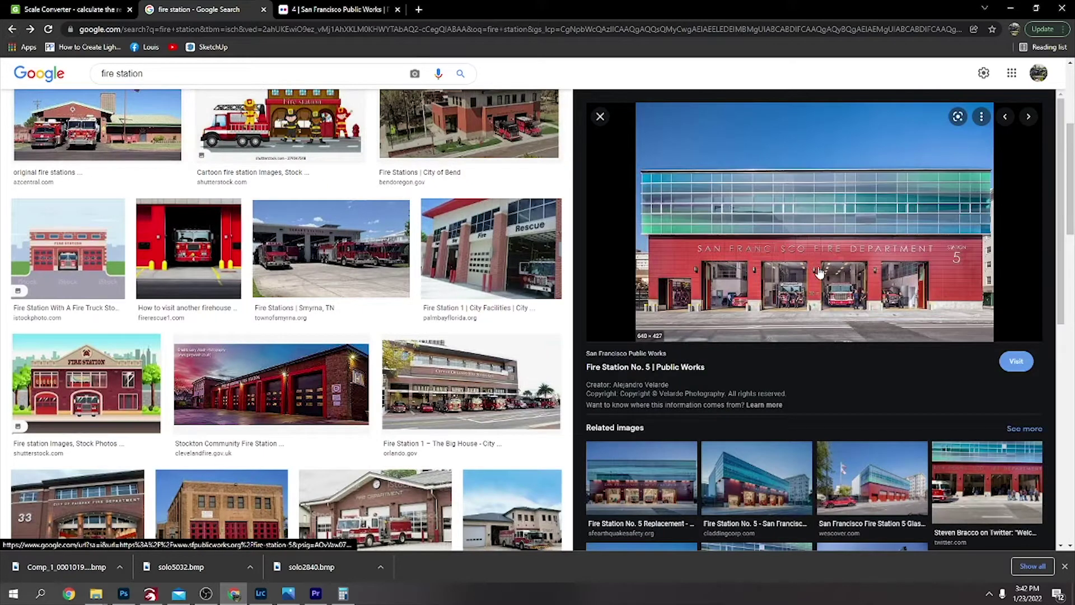
right_click(799, 253)
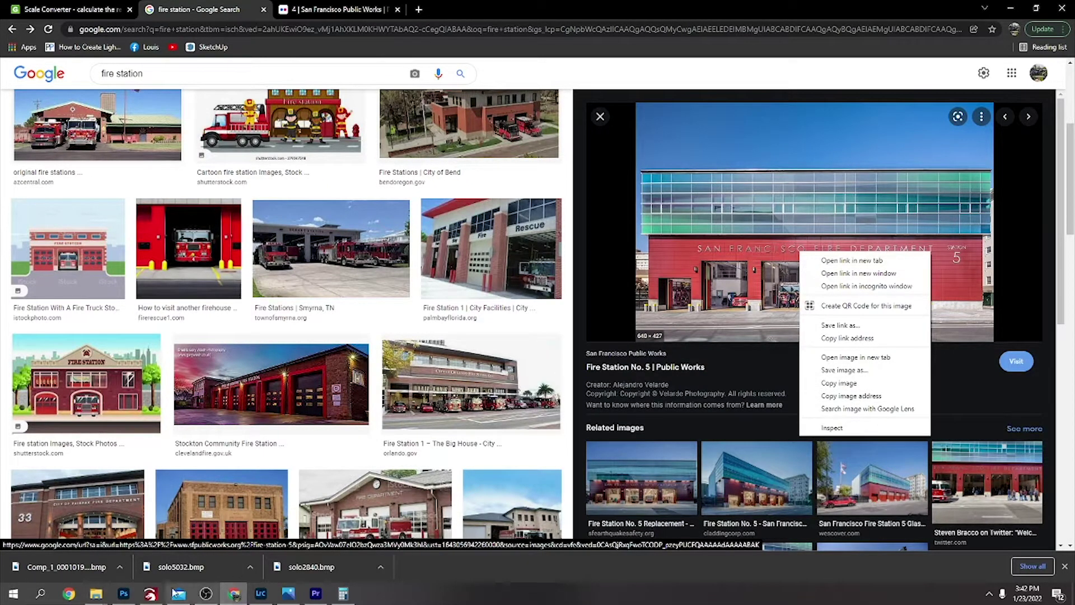
left_click(150, 594)
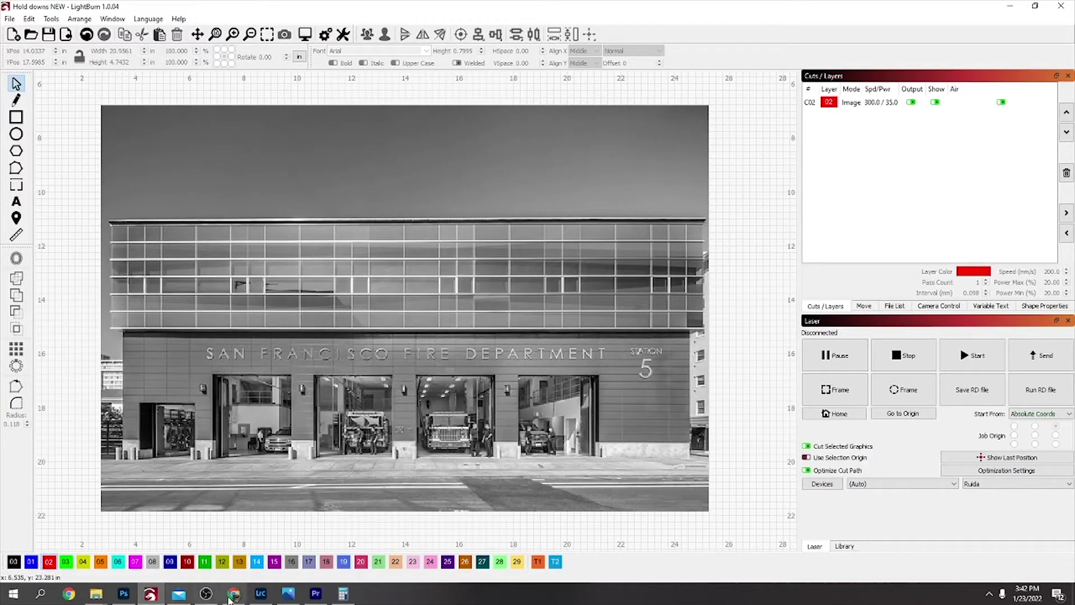
- Switch to the browser, review the 1:64 conversion on the Scale Conversion Calculator page, and return to LightBurn
mouse_move(234, 593)
left_click(259, 556)
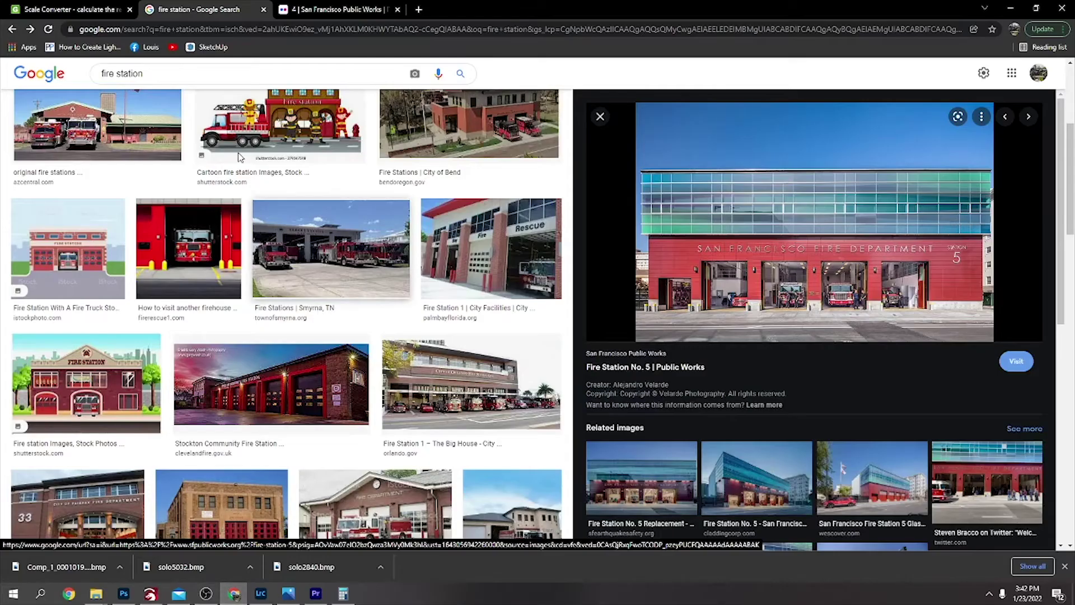
left_click(50, 8)
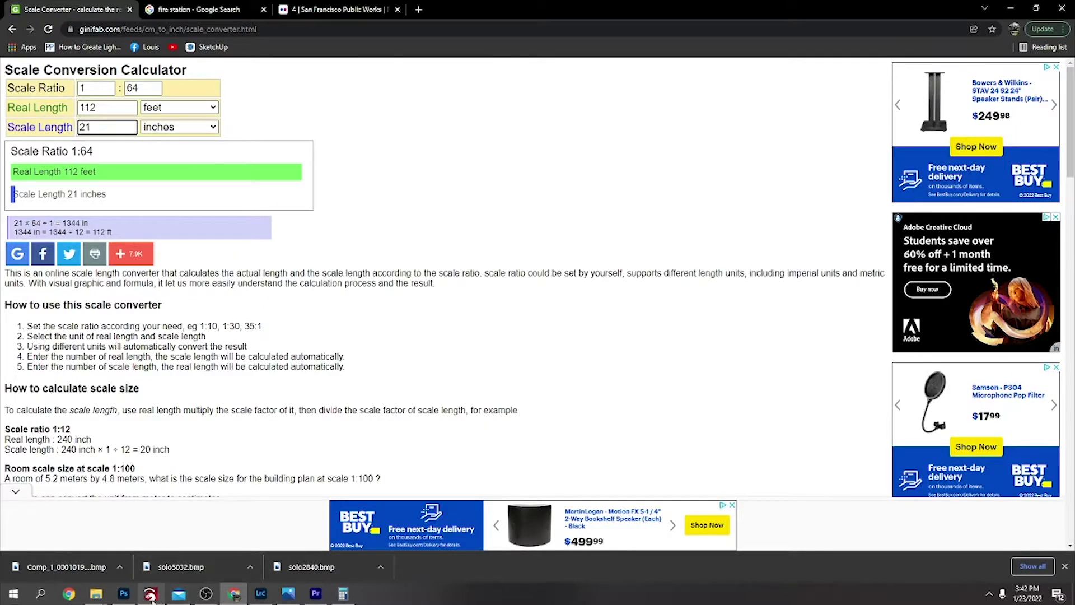
mouse_move(153, 598)
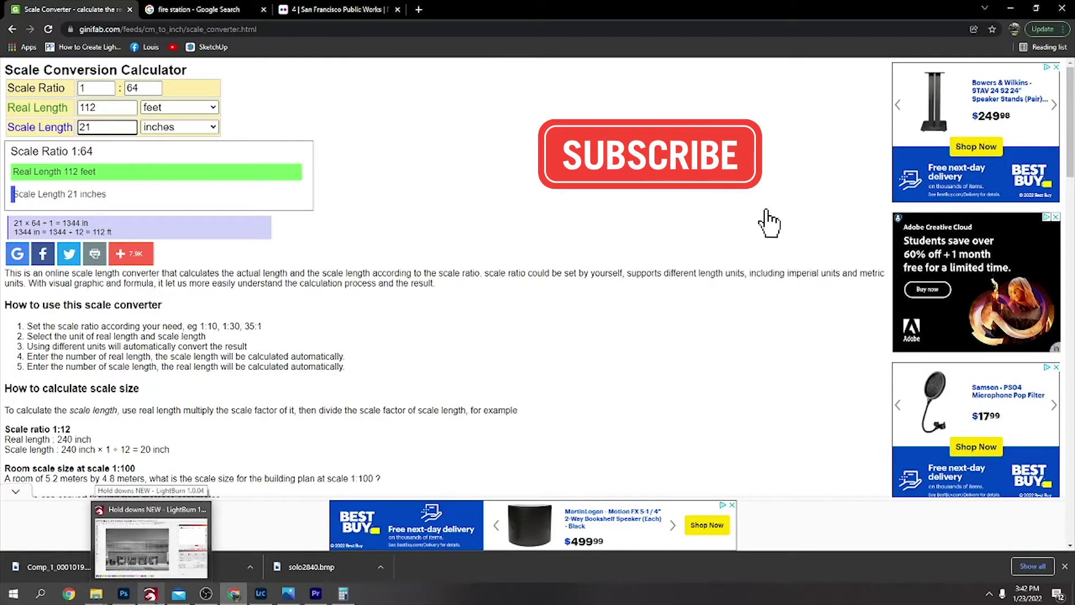
left_click(152, 599)
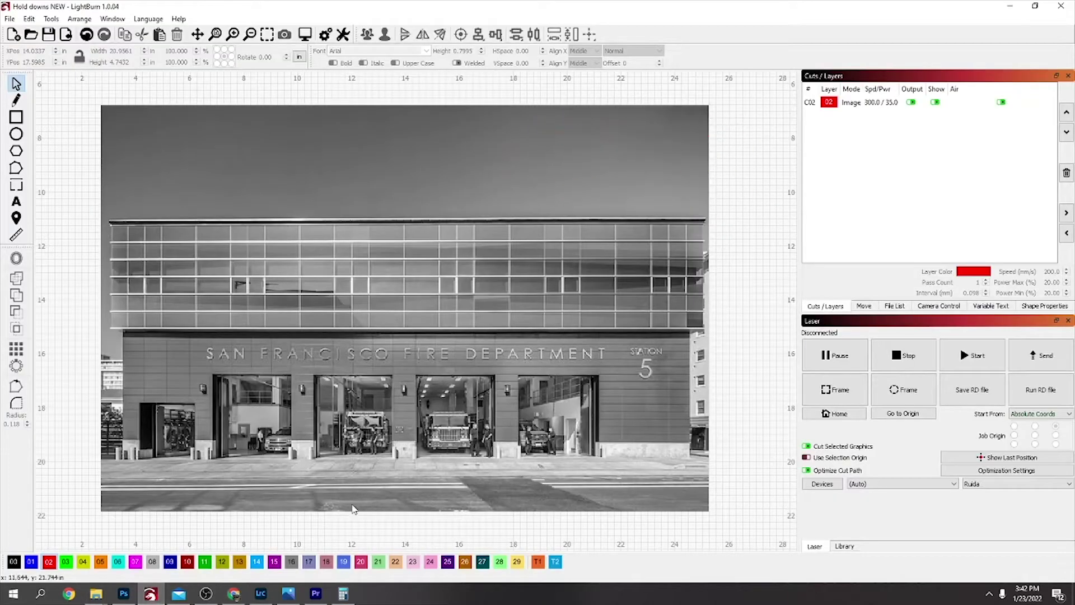
- Inspect the fire station photo and measure the third garage door's height with a temporary line
scroll(465, 448, "up", 5)
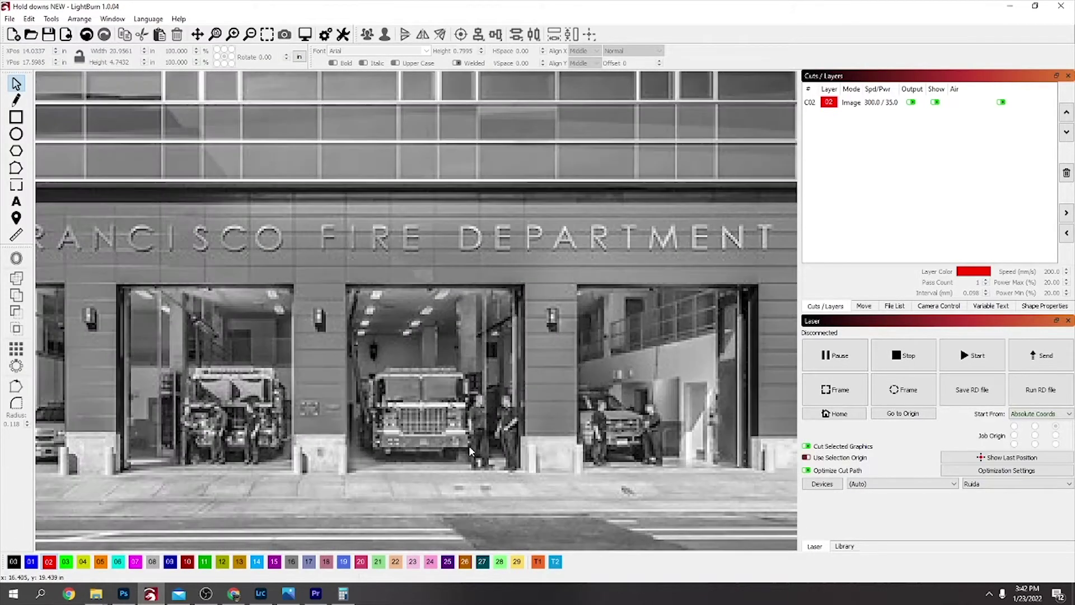
scroll(463, 446, "down", 4)
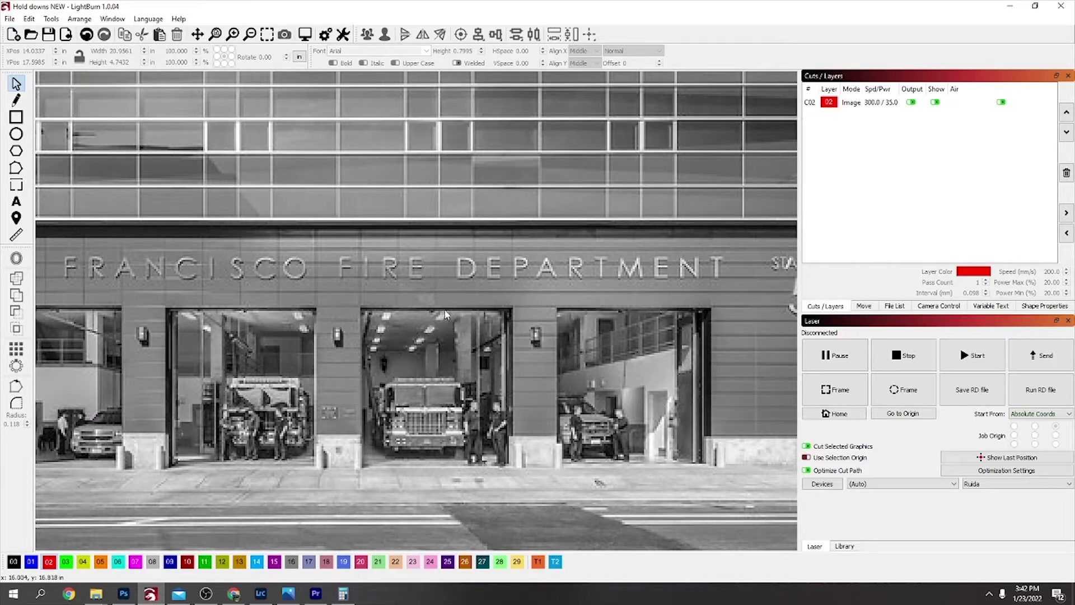
scroll(447, 315, "down", 5)
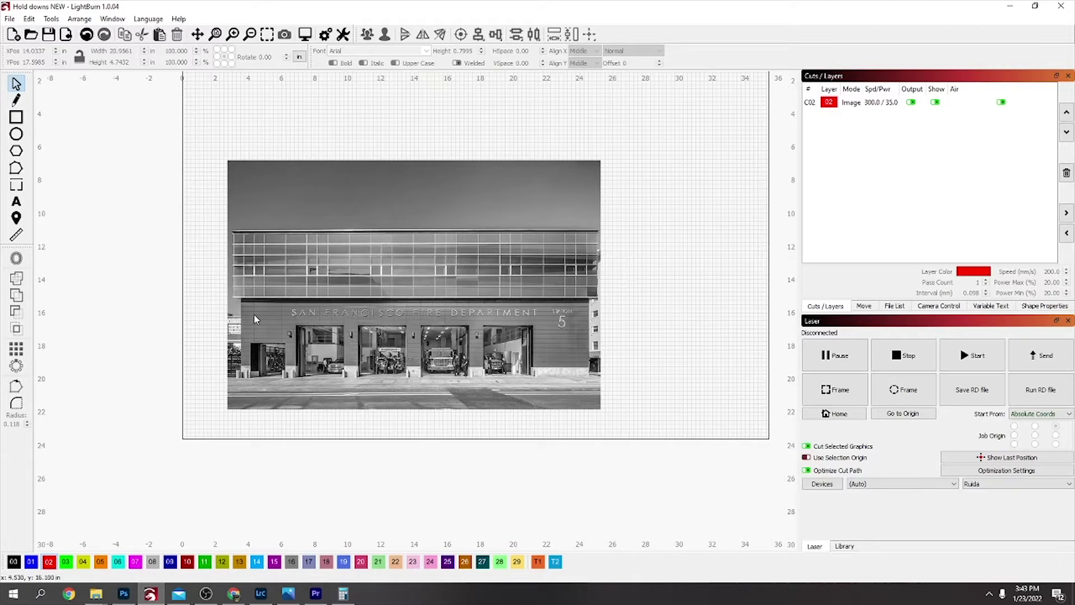
scroll(475, 375, "down", 2)
scroll(470, 250, "up", 6)
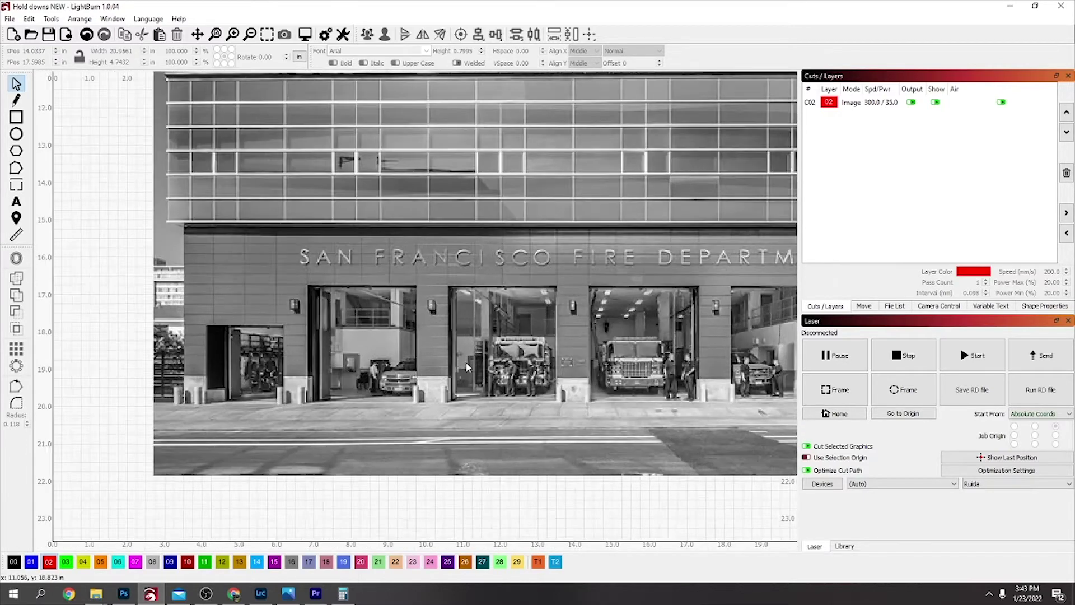
key("ctrl+l")
left_click(509, 345)
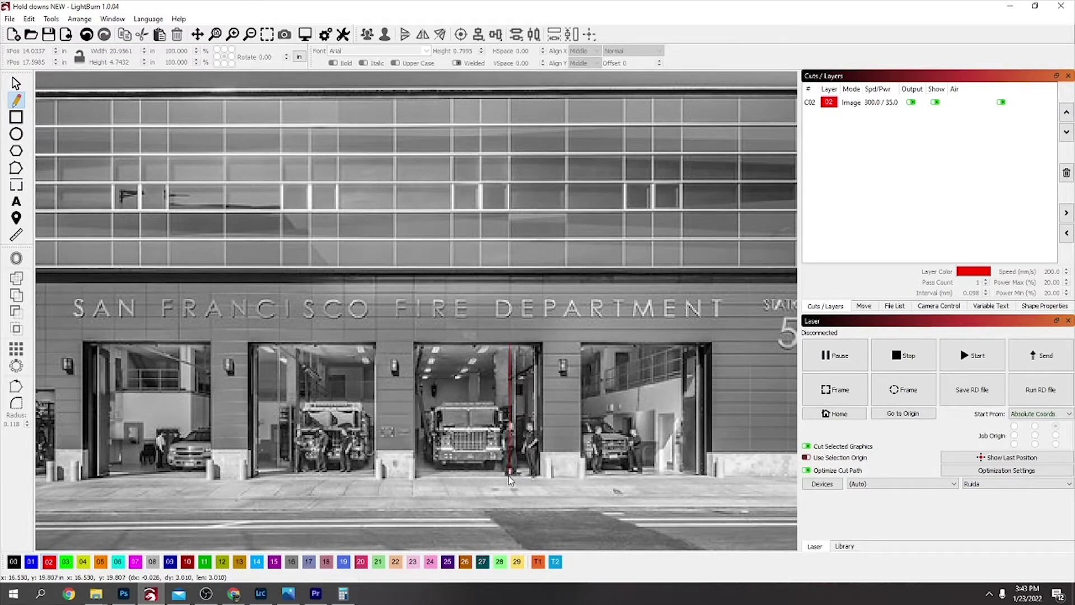
key("Escape")
- Switch to the browser's scale calculator and convert the garage door's scale height to real feet at 1:64
left_click(234, 593)
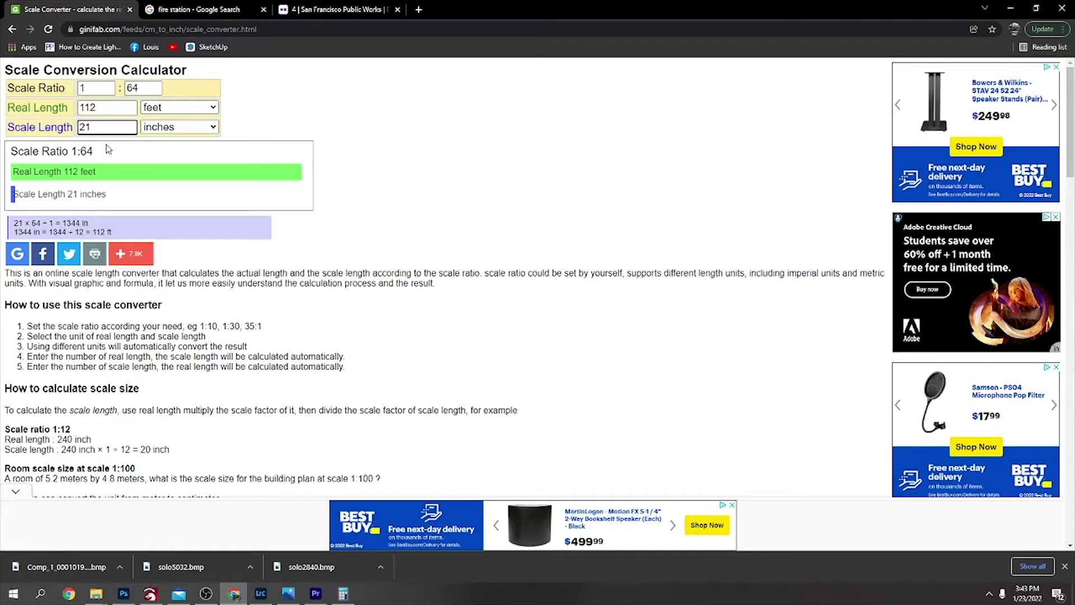
left_click_drag(98, 127, 49, 128)
type("337")
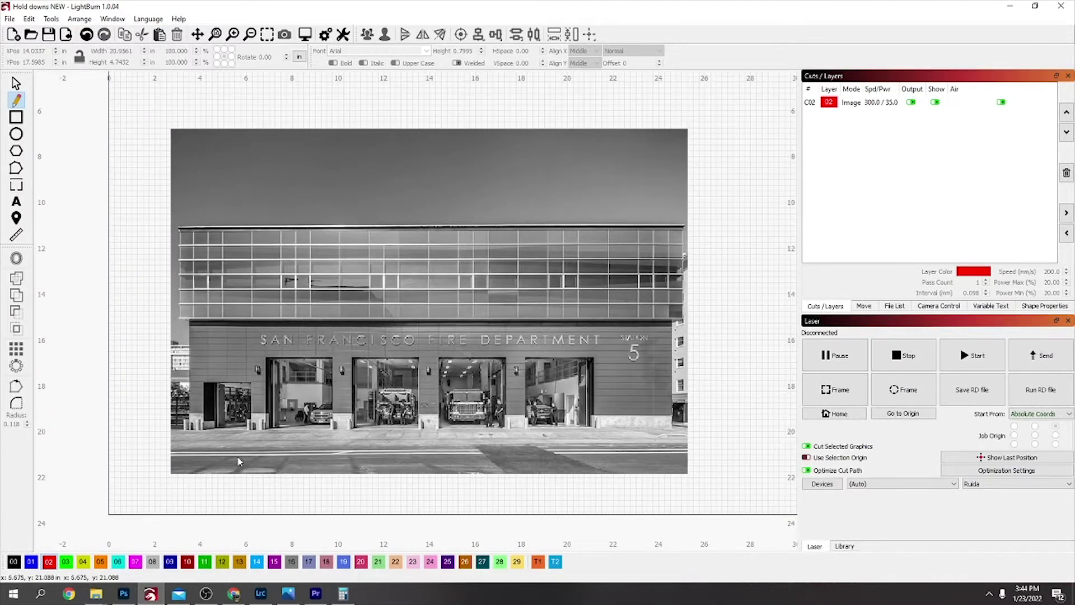
- In LightBurn, draw a rectangle about 21 by 4.7 in around the station's lower brick facade
left_click(16, 117)
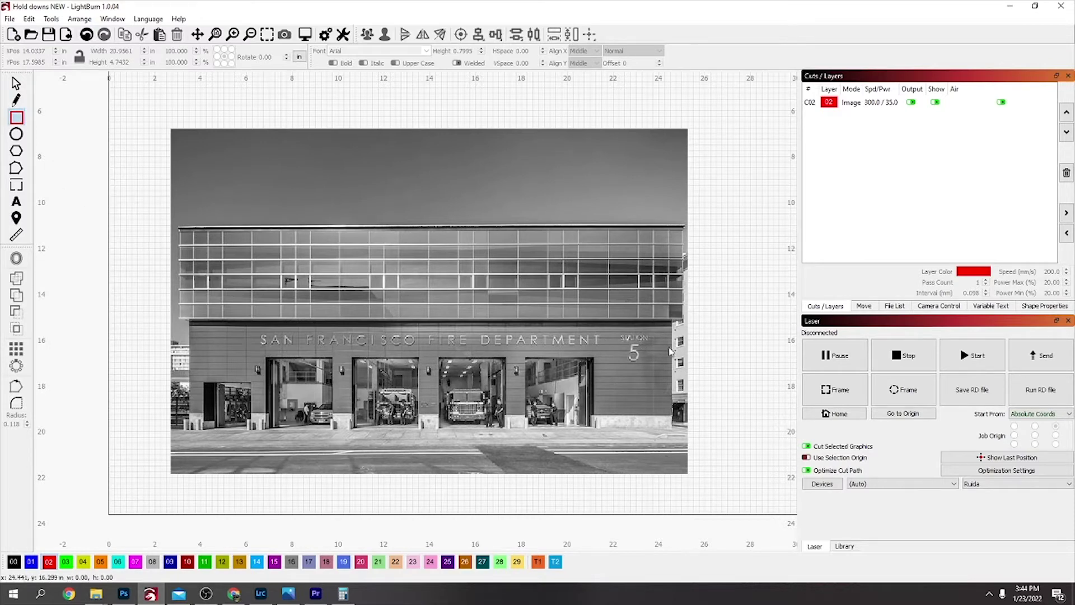
left_click(911, 103)
scroll(524, 258, "up", 4)
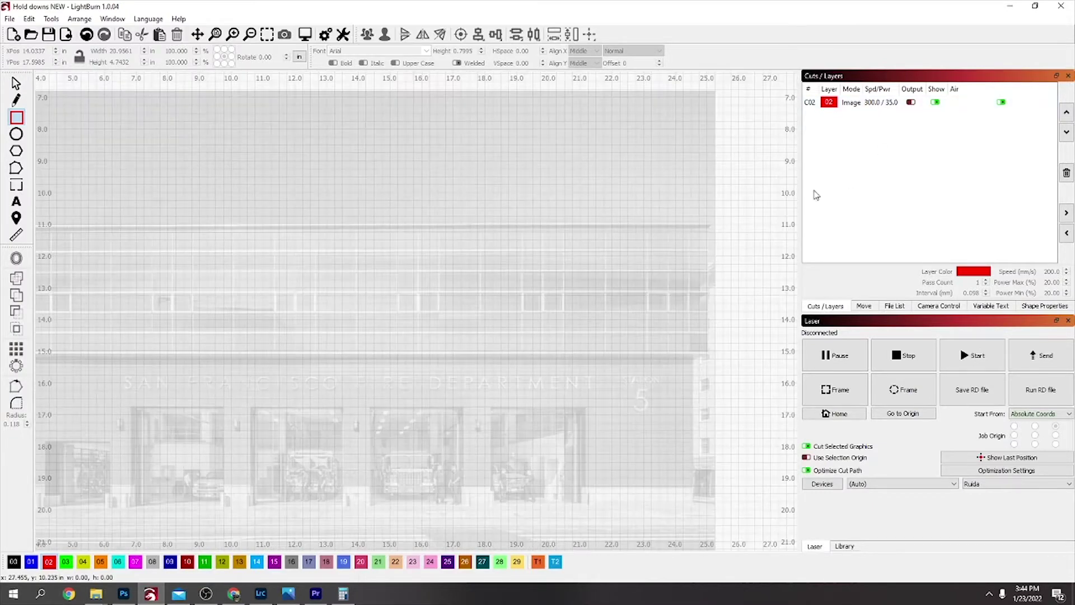
left_click(911, 103)
scroll(336, 316, "down", 2)
scroll(337, 315, "down", 1)
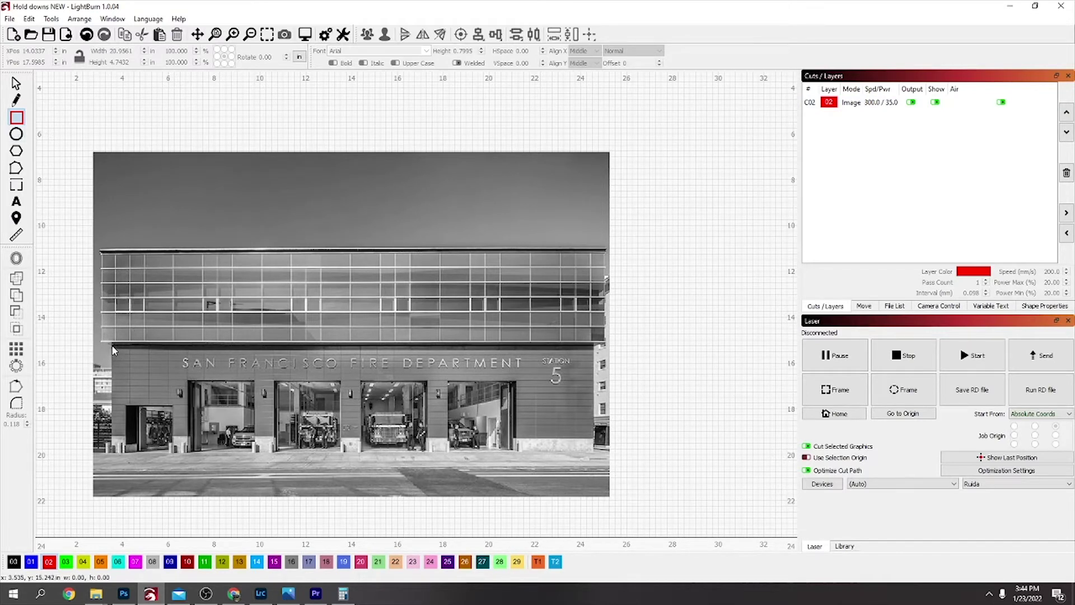
left_click_drag(112, 350, 593, 452)
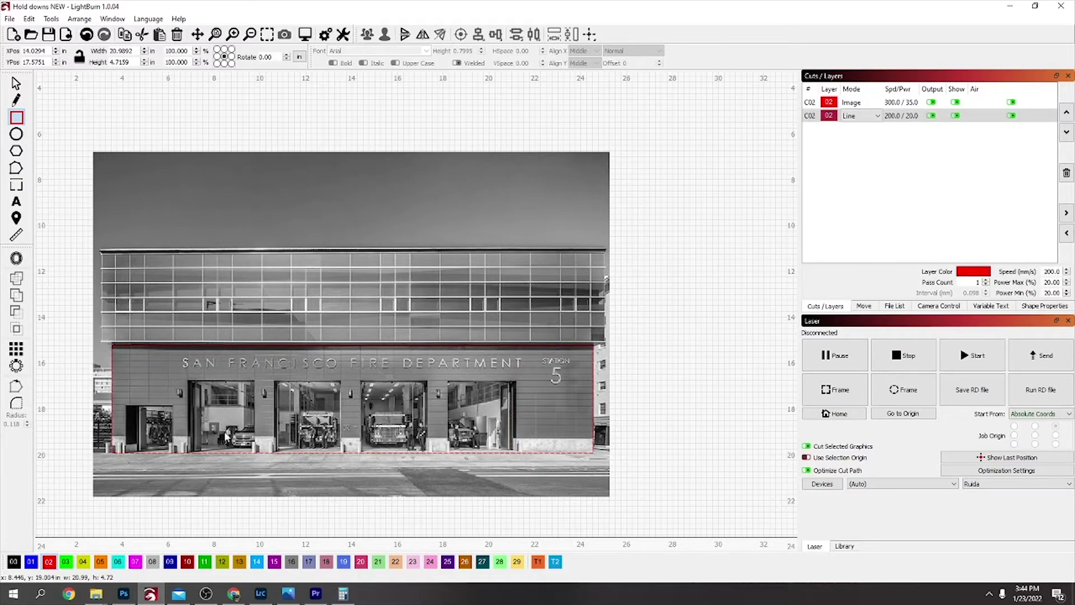
- Draw a rectangle about 2.94 by 3.71 in over the first garage door and check a 2.9 in scale length in the converter
scroll(157, 448, "up", 2)
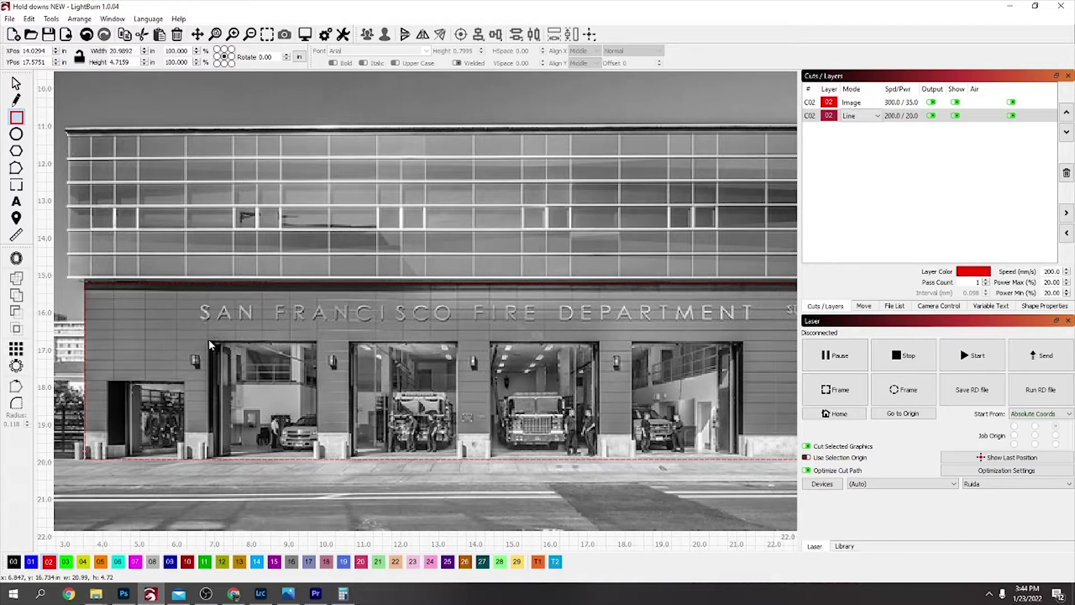
left_click_drag(208, 340, 320, 478)
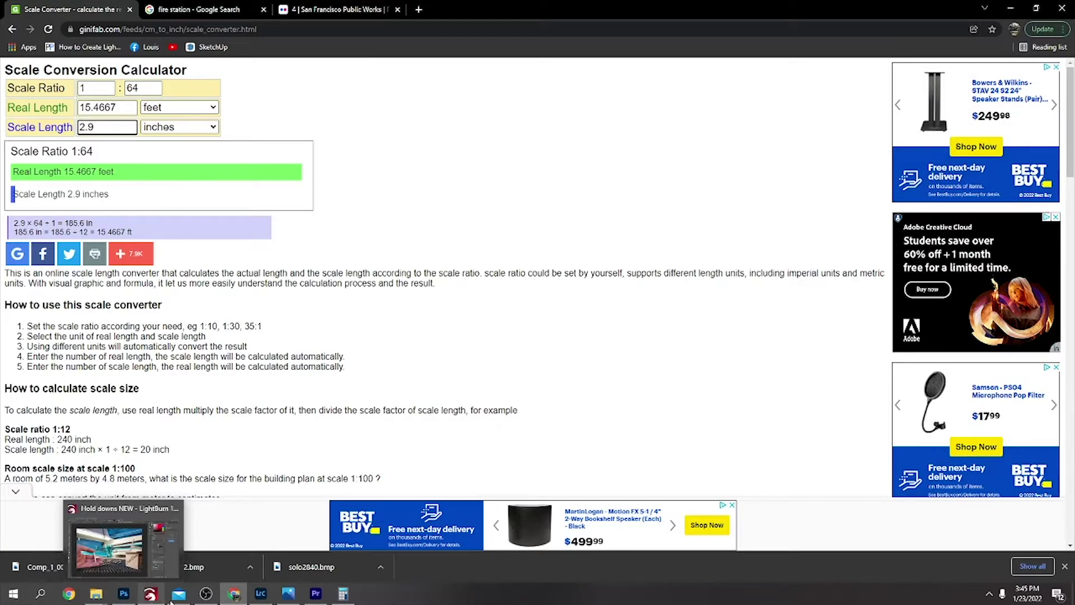
mouse_move(183, 600)
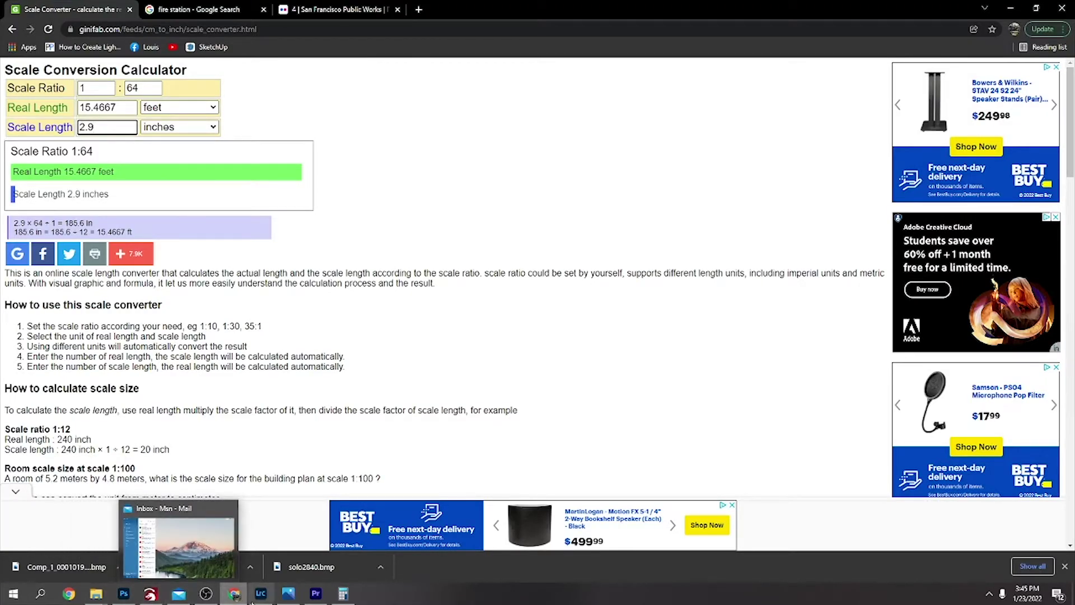
mouse_move(252, 601)
mouse_move(150, 594)
left_click(197, 566)
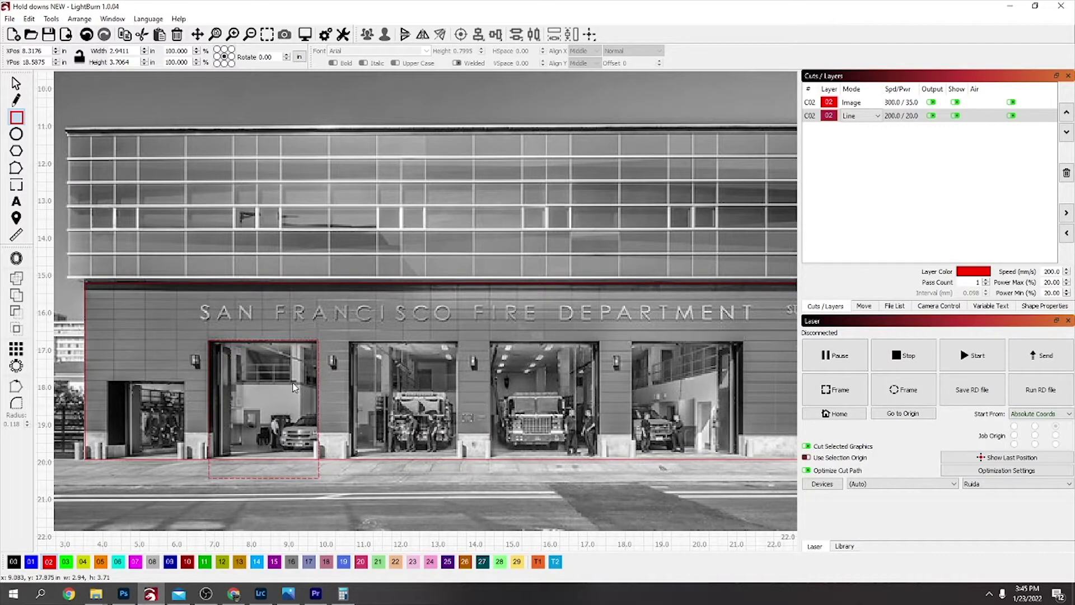
- Copy the garage door rectangle onto the other three garage doors, keeping all four level
key("Escape")
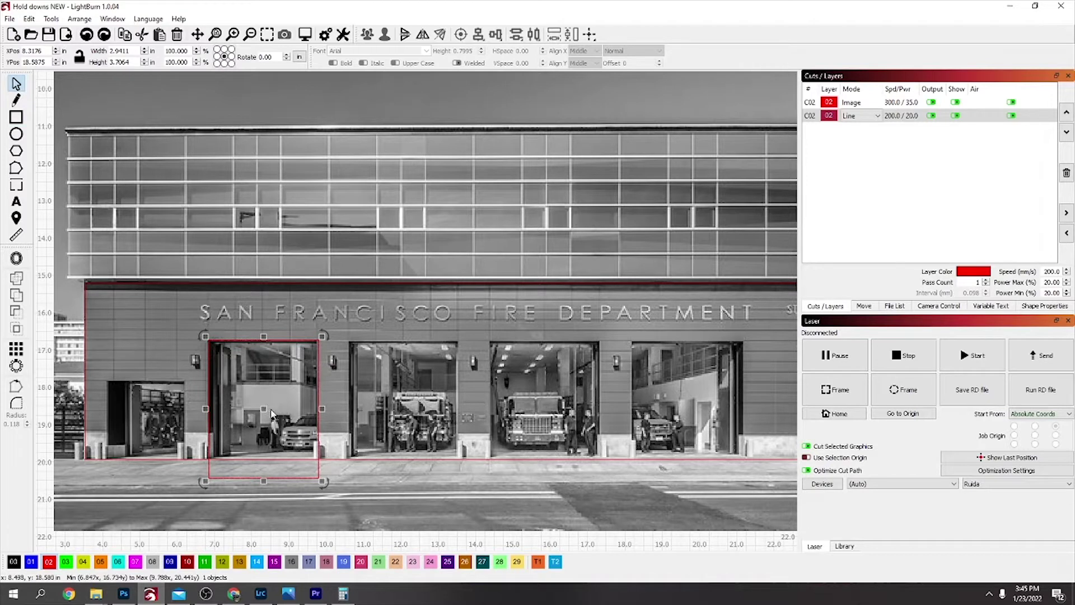
left_click_drag(263, 410, 404, 425)
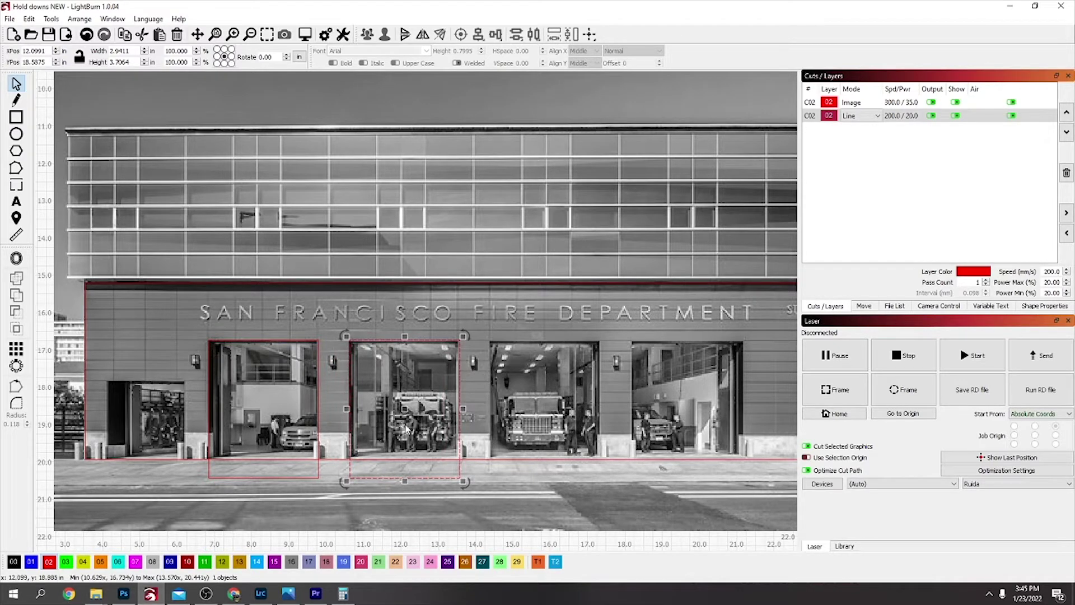
left_click_drag(402, 411, 542, 421)
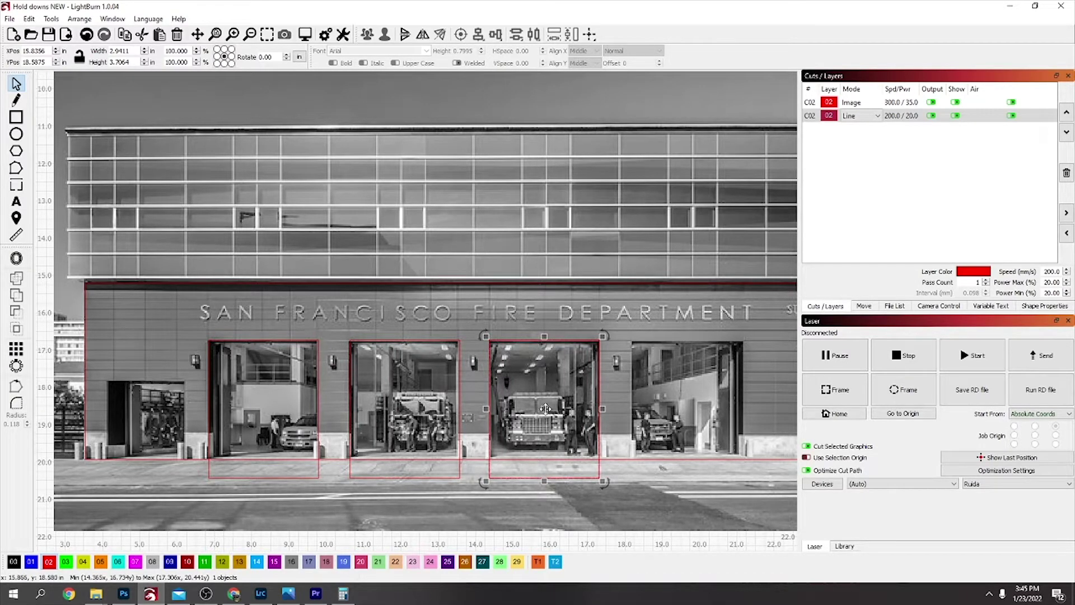
left_click_drag(545, 408, 692, 433)
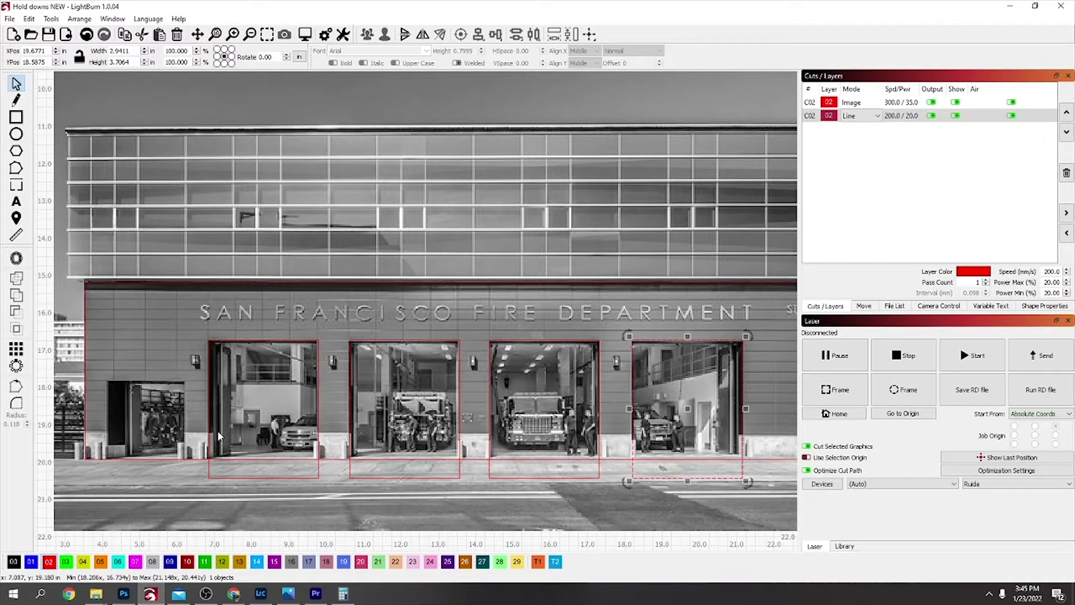
- Draw a rectangle over the small entrance beside the first garage door, extending below the facade's lower edge
scroll(108, 411, "up", 1)
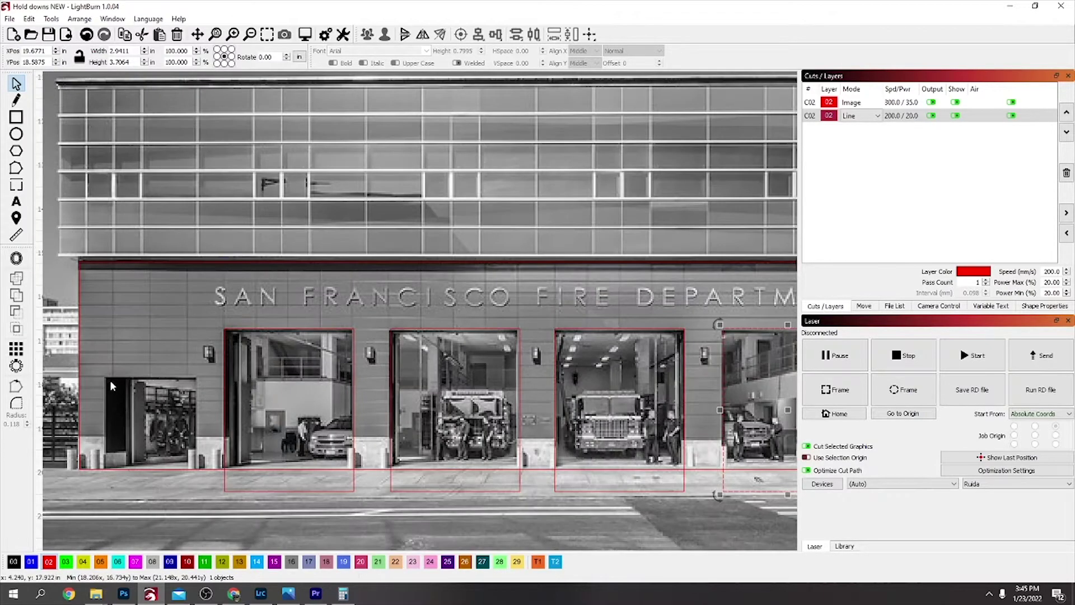
key("ctrl+r")
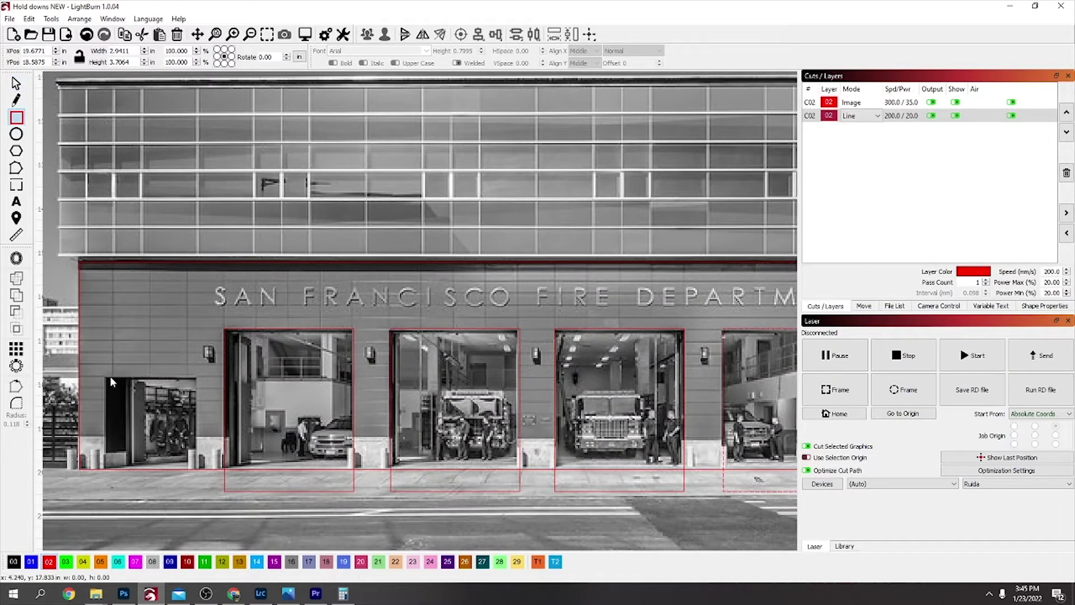
left_click_drag(106, 379, 196, 494)
- Turn off both the output and the visibility of the Image layer, leaving the Line layer enabled
scroll(195, 489, "down", 2)
left_click(931, 102)
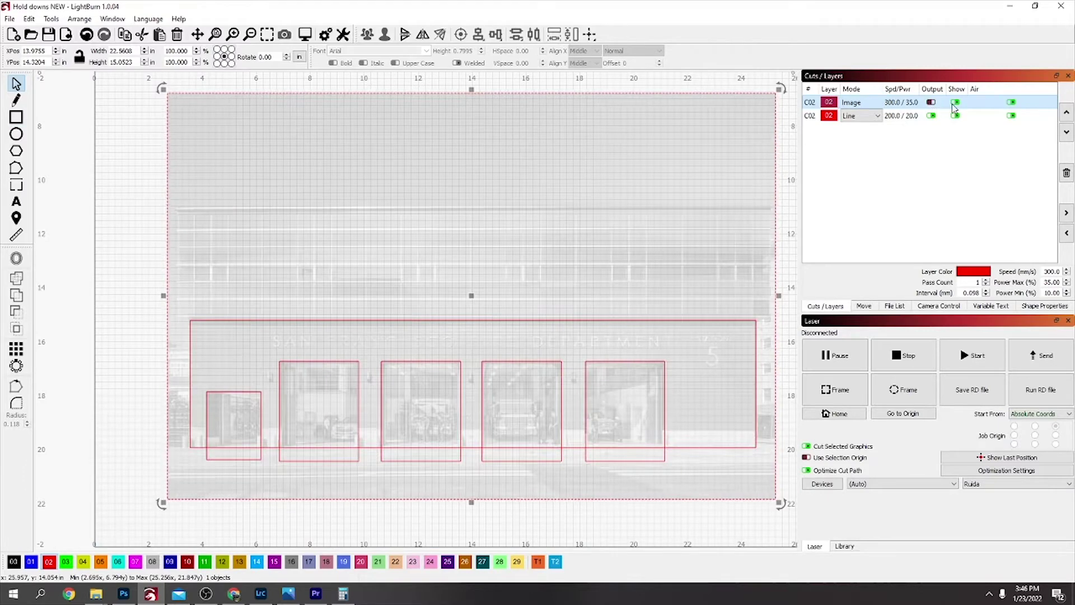
left_click(955, 102)
- Subtract the small entrance rectangle from the facade rectangle with a Boolean difference, and clear the selection
left_click(444, 320)
left_click(235, 454, "shift")
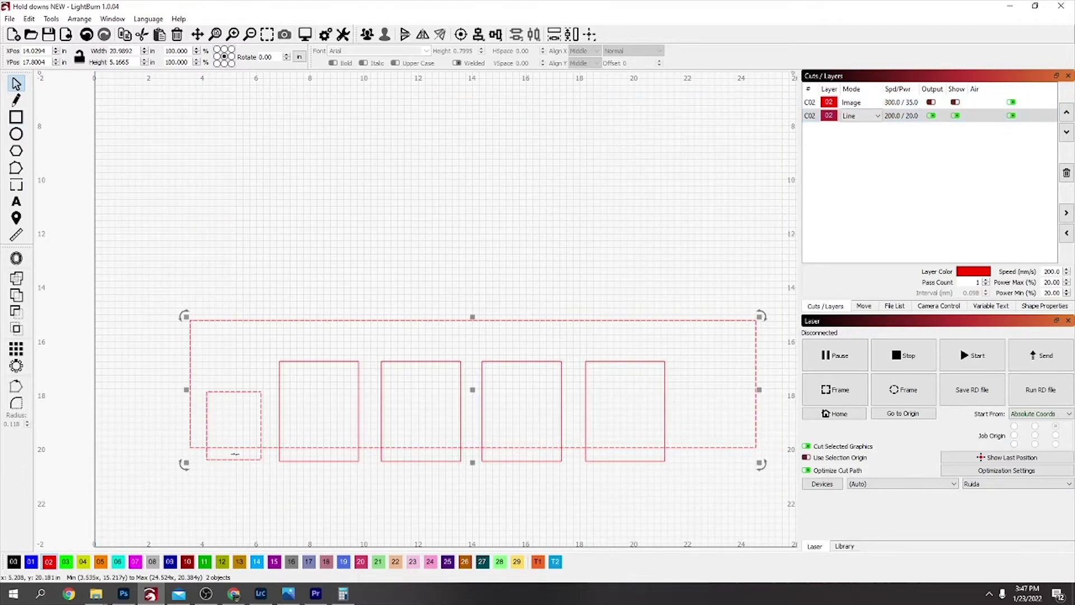
left_click(194, 444, "shift")
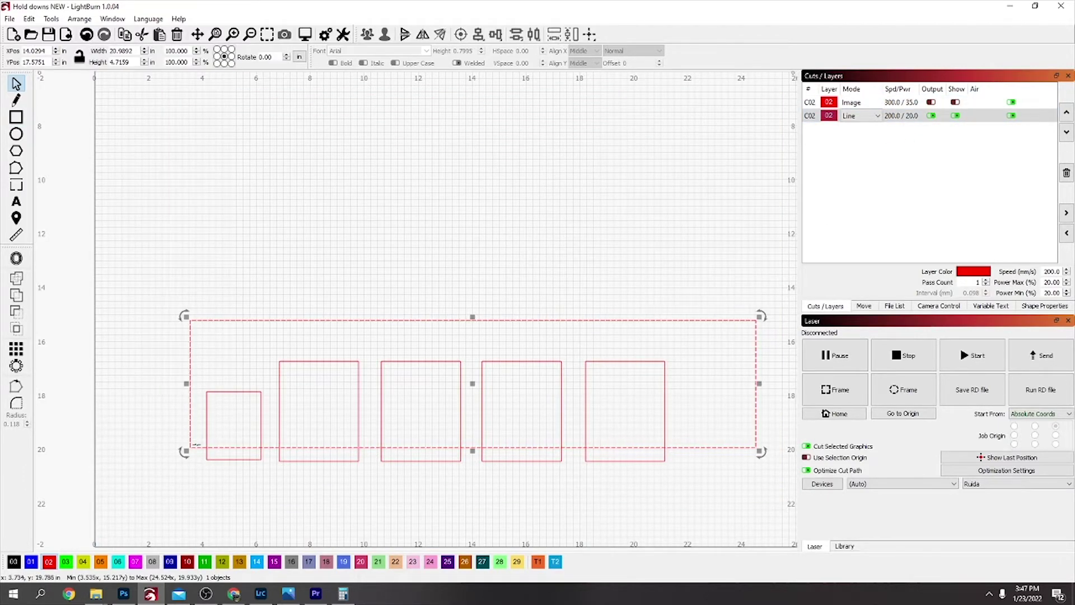
left_click(219, 459, "shift")
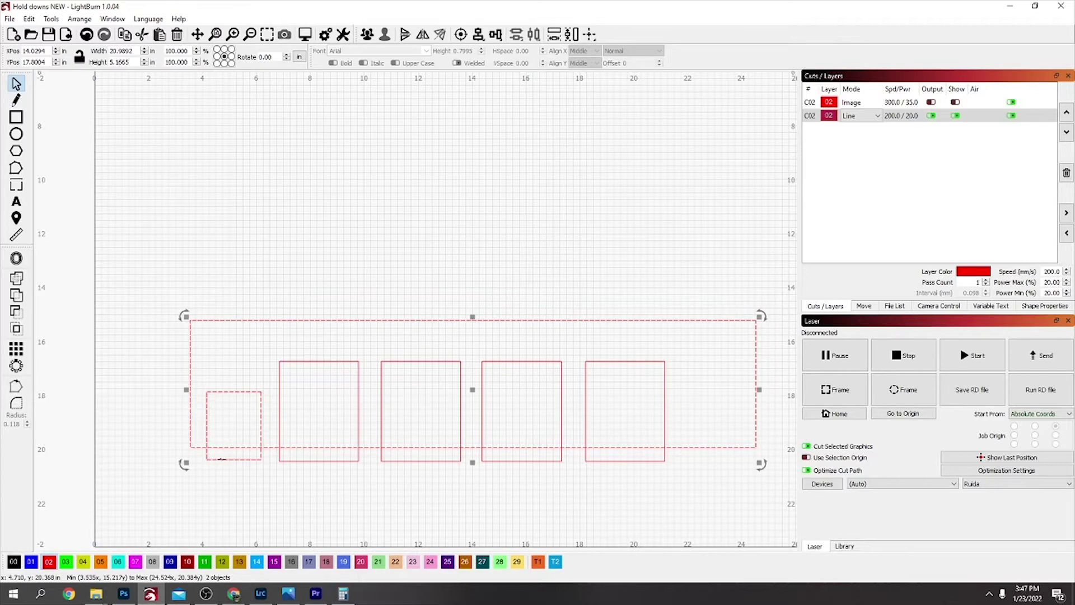
left_click(17, 313)
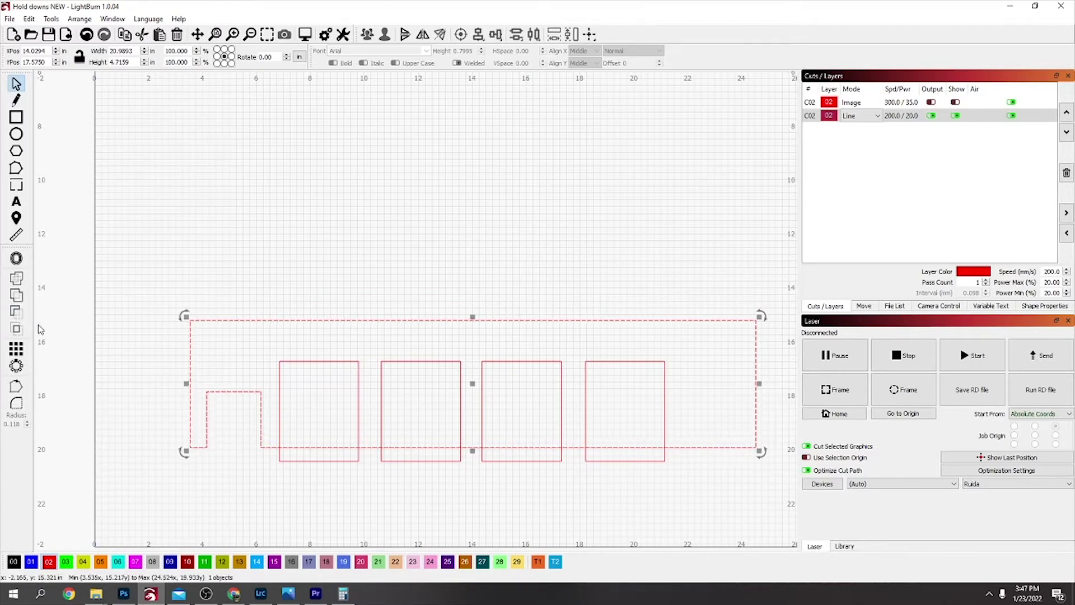
left_click(288, 474)
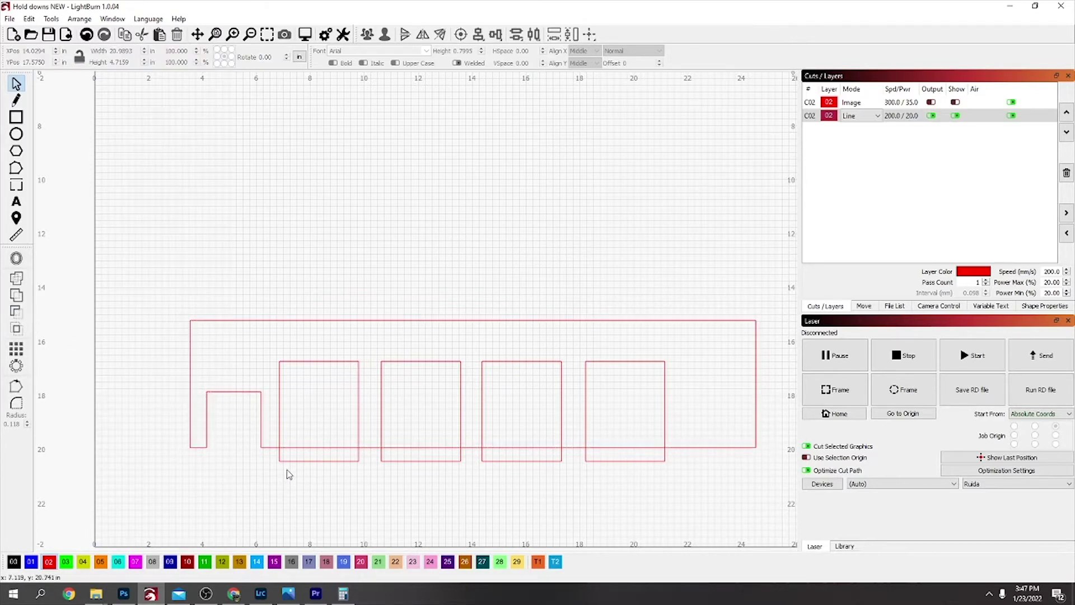
- Subtract the first garage door rectangle from the facade outline with a Boolean difference, and clear the selection
left_click(312, 448)
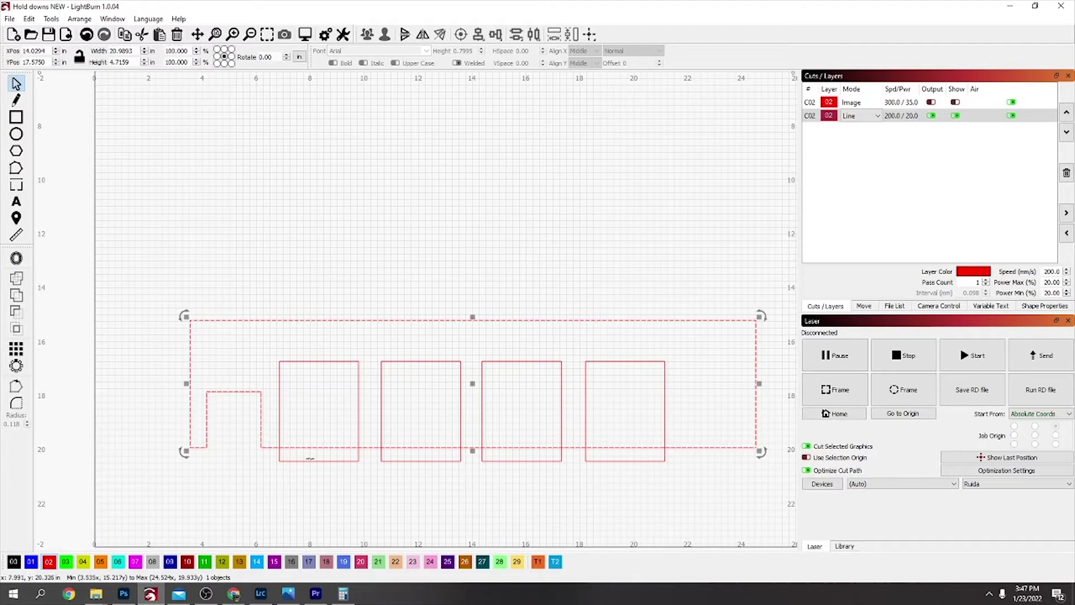
left_click(312, 461, "shift")
left_click(20, 314)
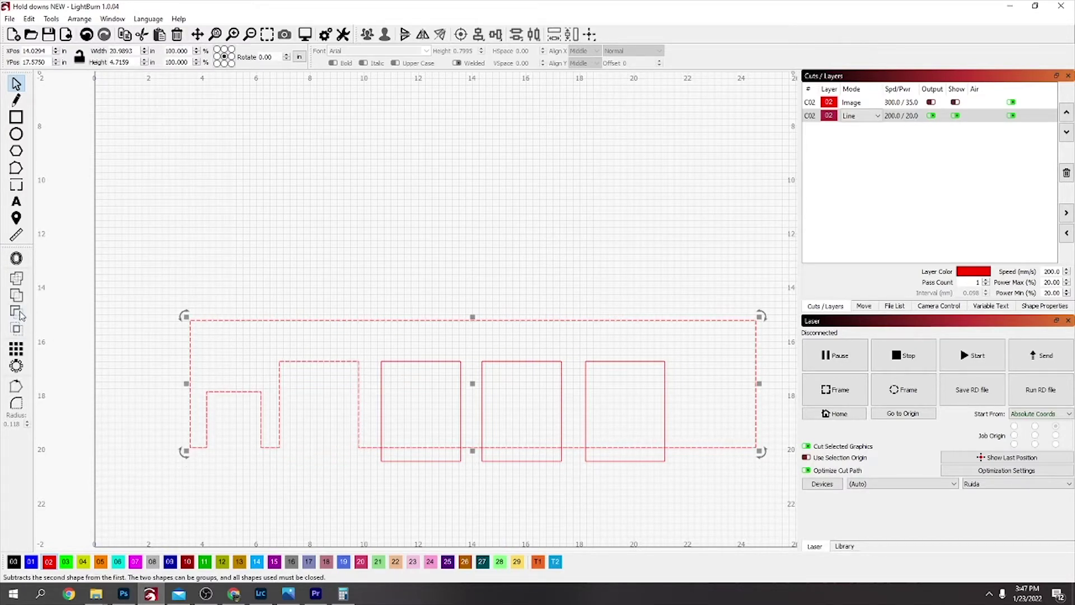
left_click(428, 501)
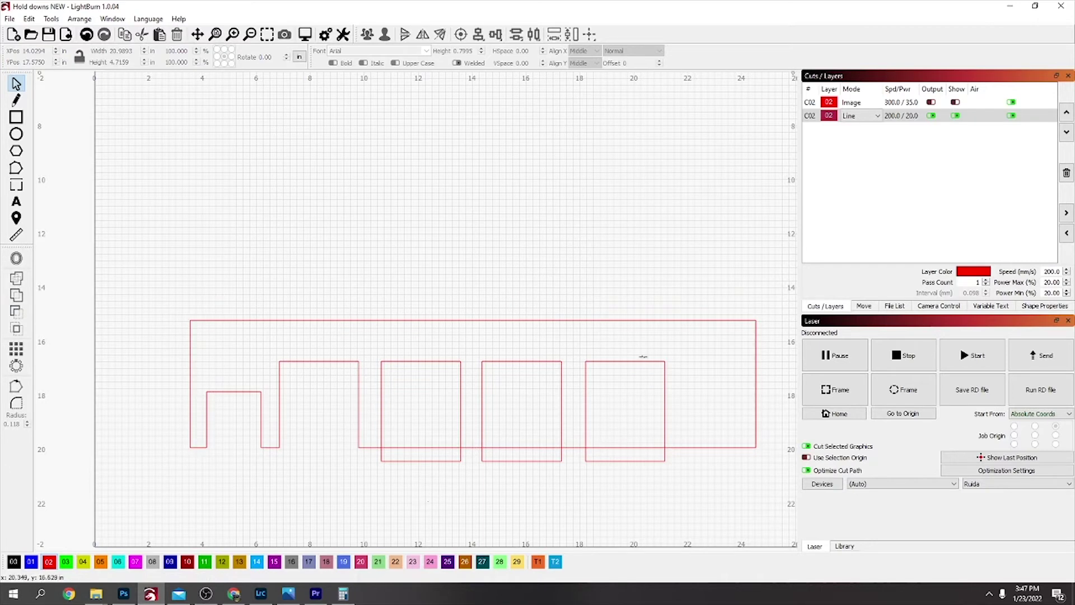
- Group the three remaining garage door rectangles and subtract the group from the facade outline with a Boolean difference
left_click_drag(495, 402, 401, 409)
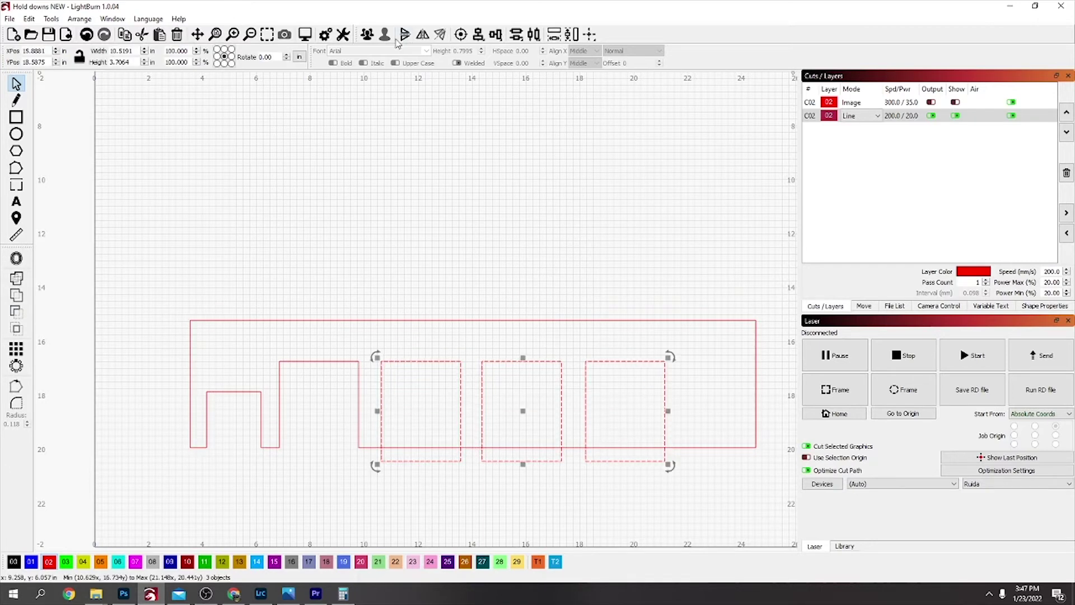
left_click(367, 34)
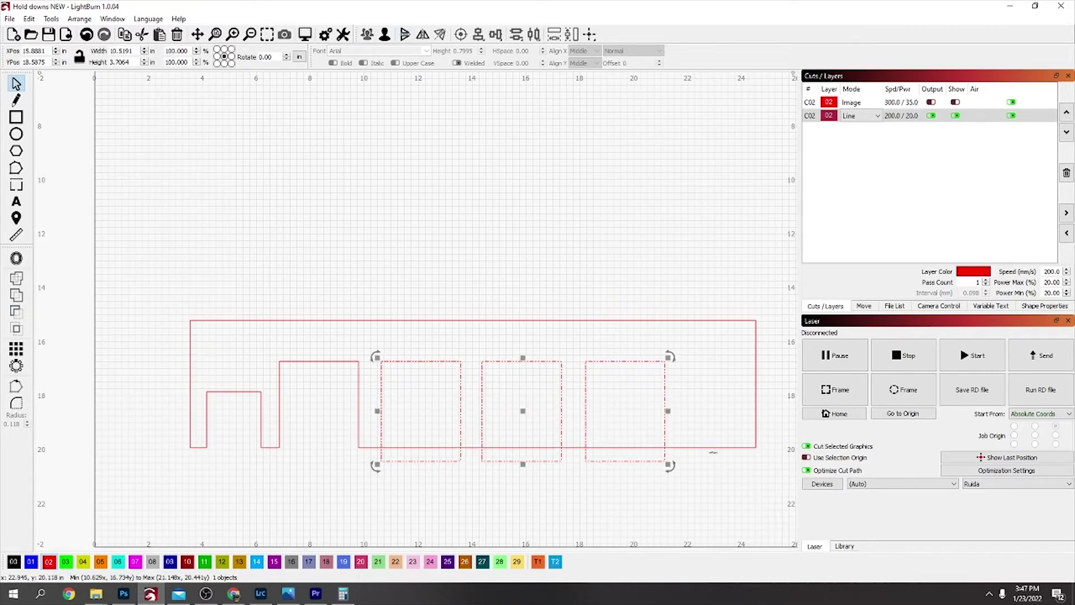
left_click(725, 447)
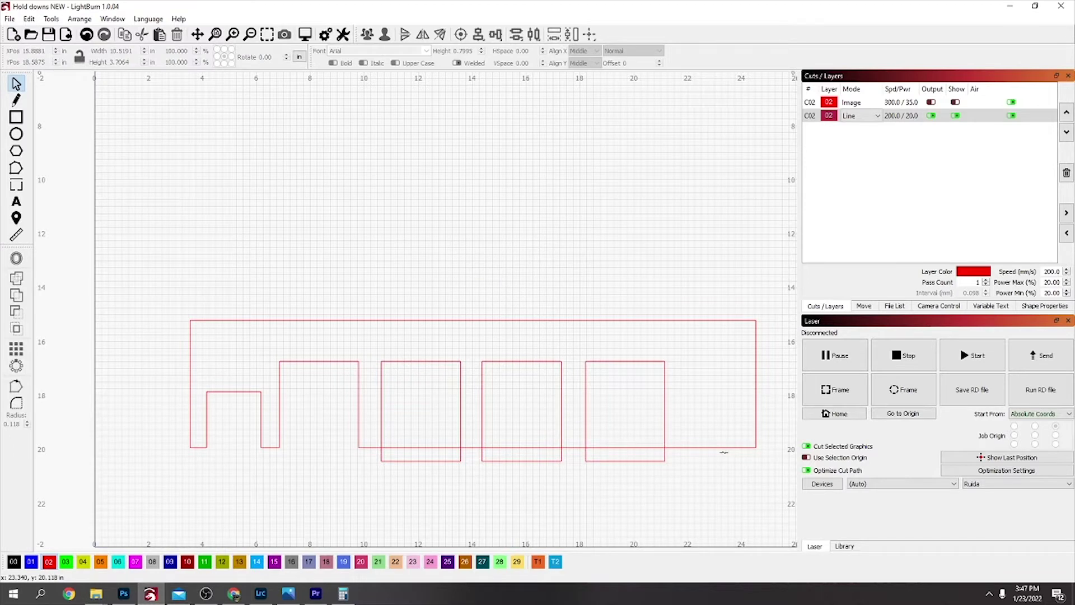
left_click(665, 461, "shift")
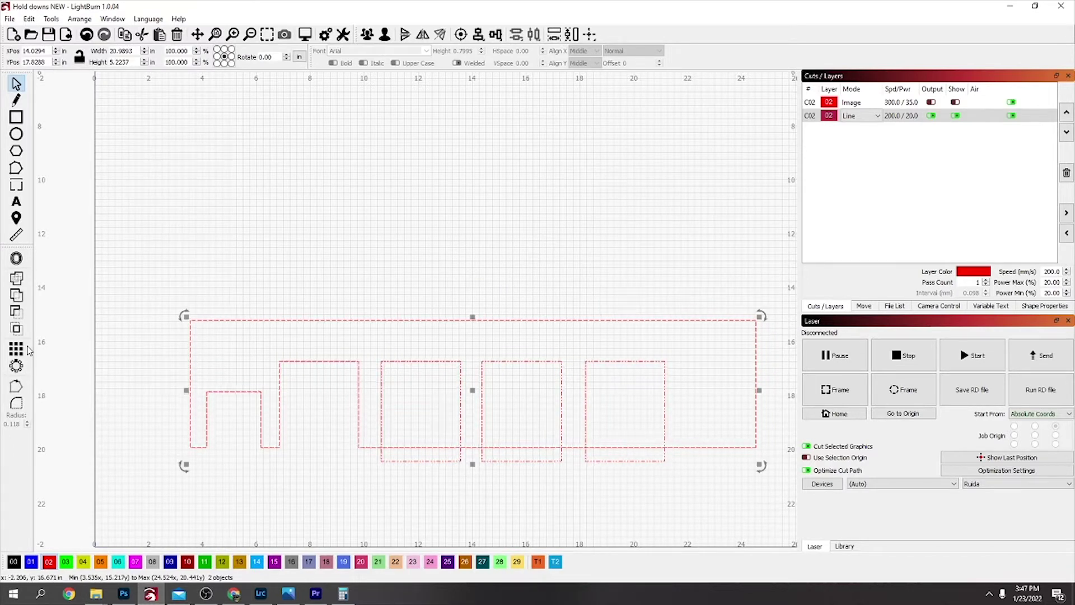
left_click(16, 296)
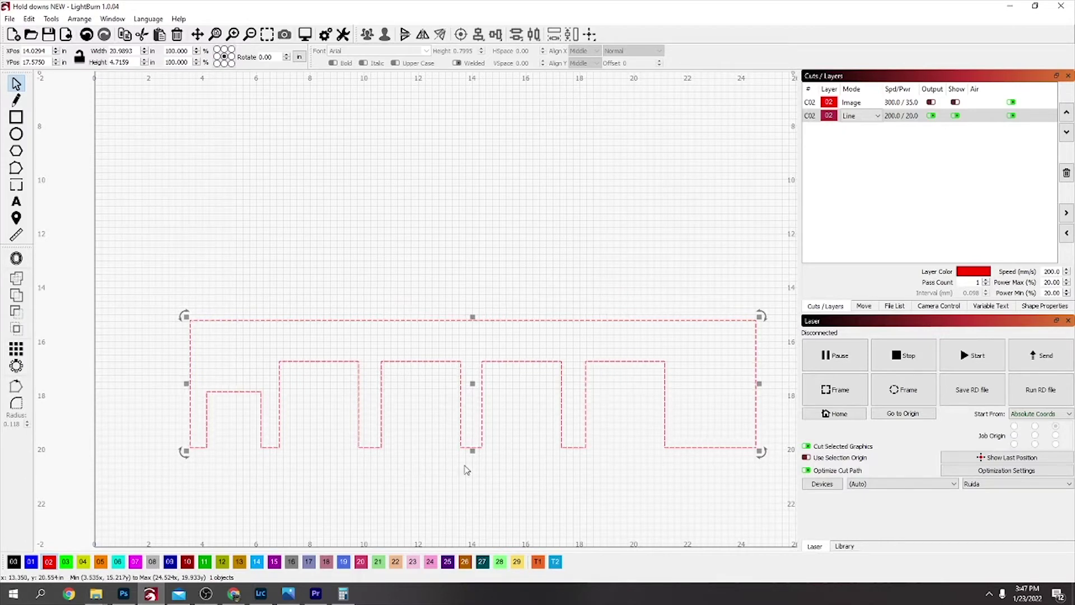
- Turn the Image layer's output and visibility back on, and draw a rectangle about 22.06 by 4.28 in over the glazed upper storey
left_click(933, 102)
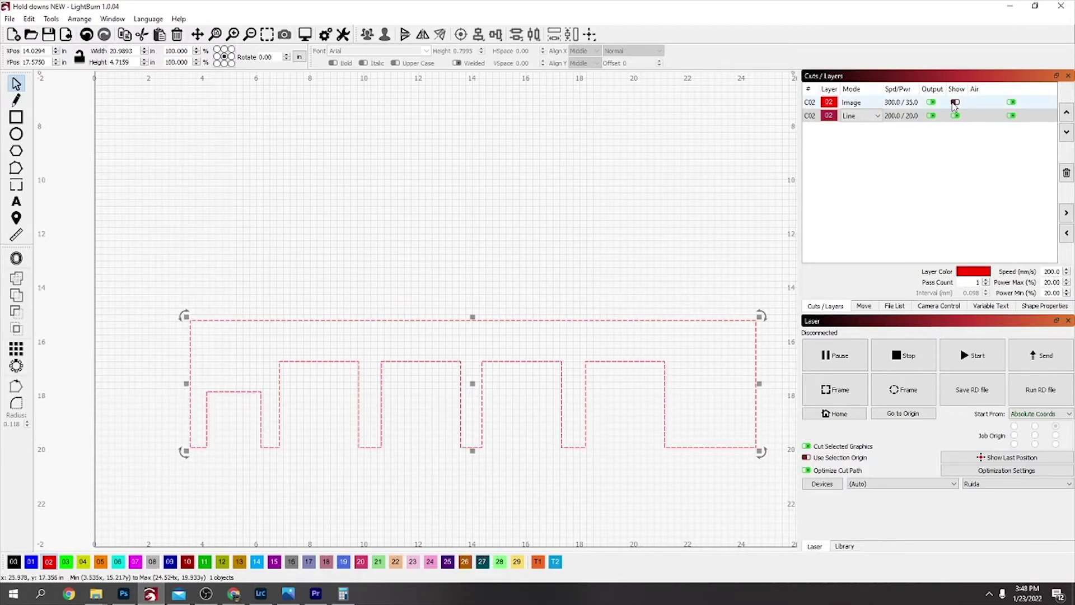
left_click(956, 103)
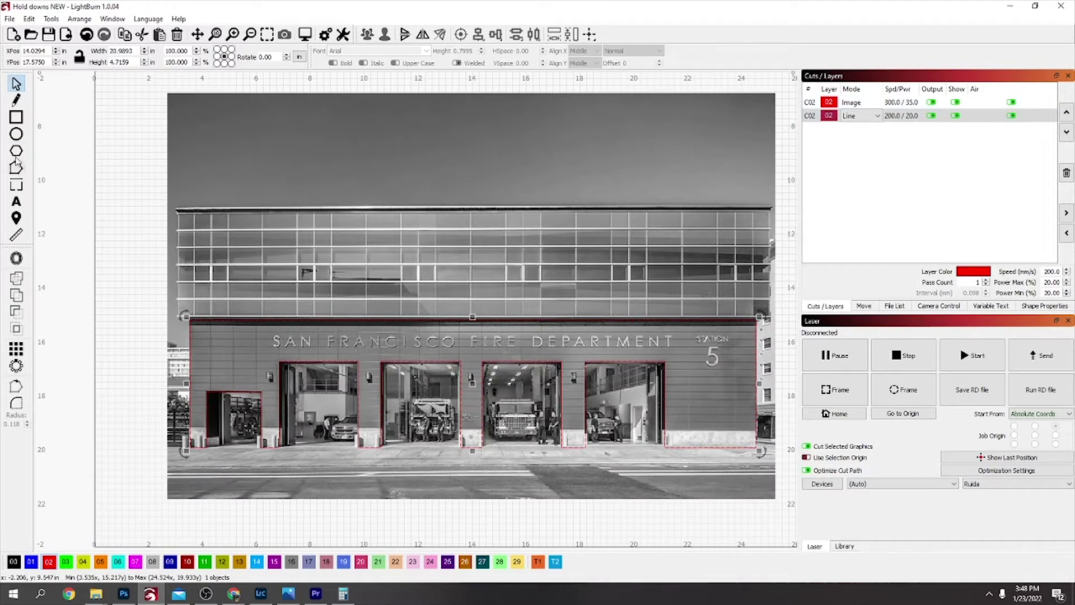
left_click(16, 117)
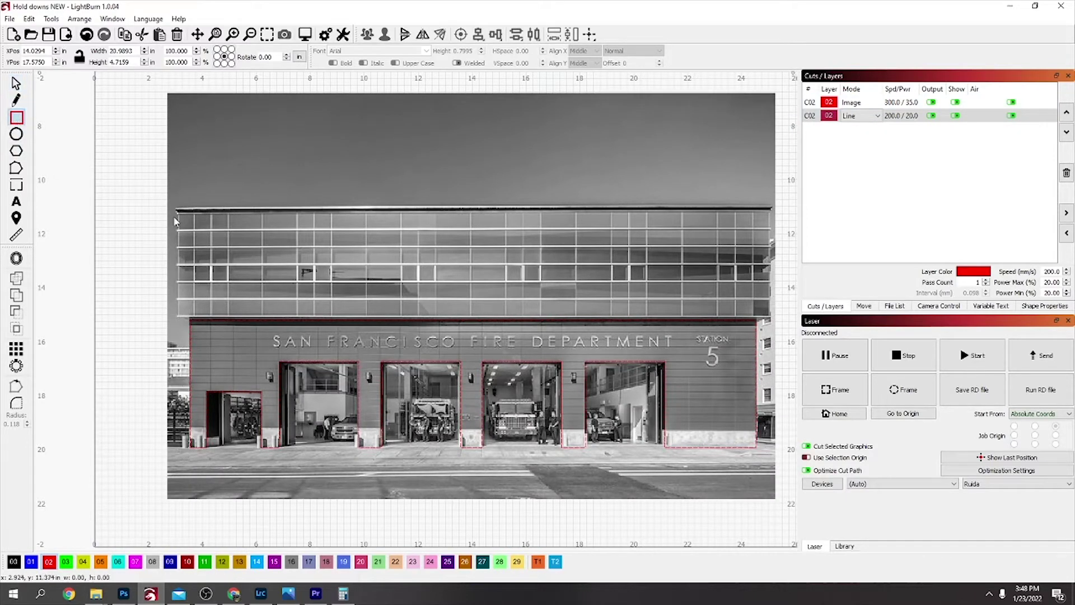
mouse_move(177, 215)
left_mouse_down()
mouse_move(249, 319)
mouse_move(478, 336)
mouse_move(771, 326)
left_mouse_up()
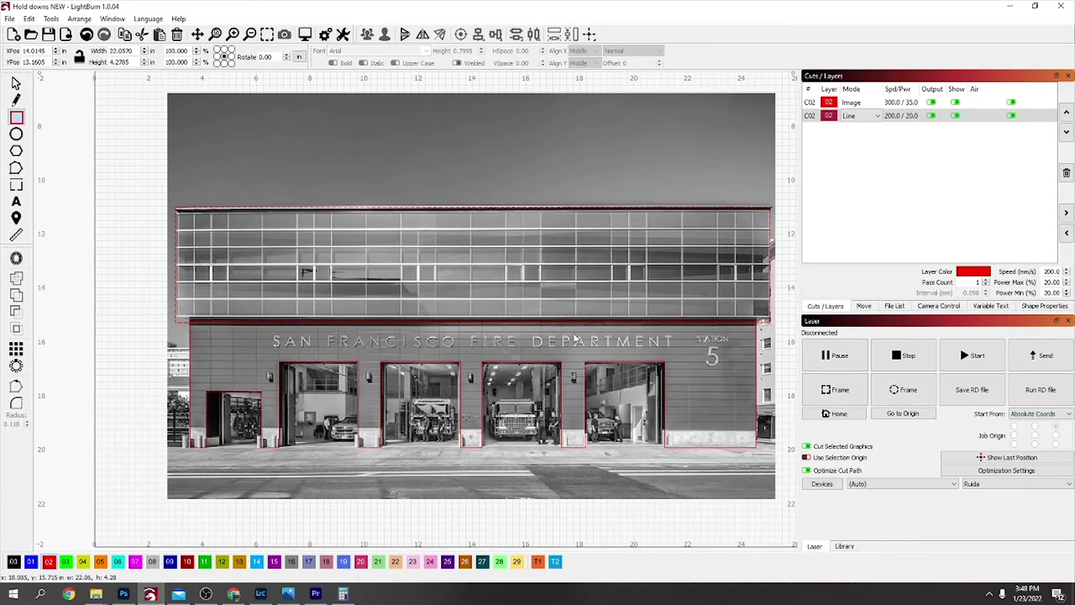
- Raise the lower edge of the upper storey rectangle slightly, to a height of about 4.25 in, still overlapping the facade below
scroll(575, 338, "up", 5)
left_click(15, 83)
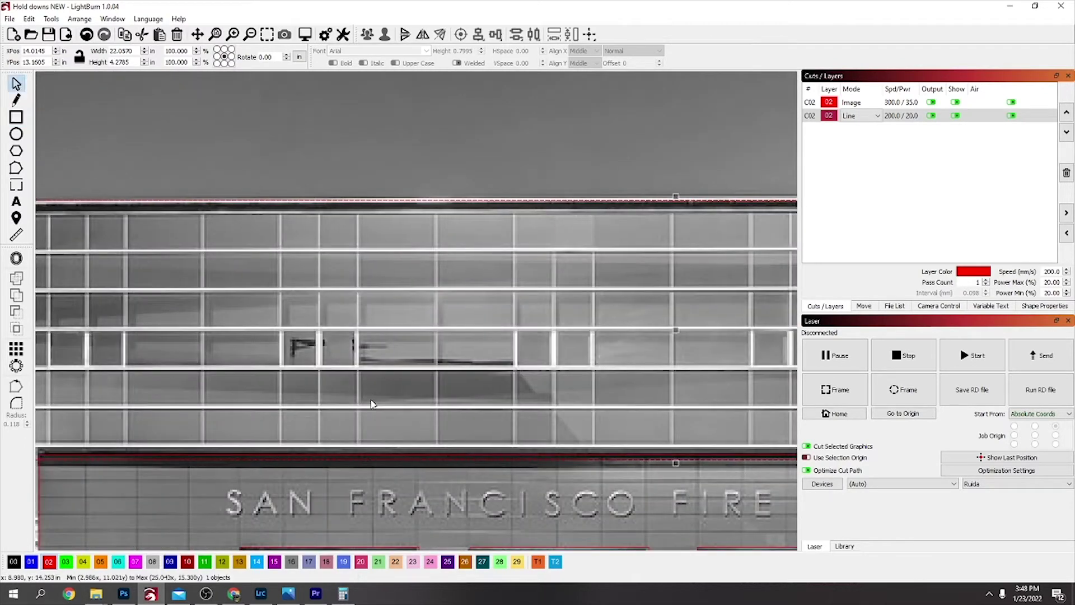
scroll(406, 437, "down", 3)
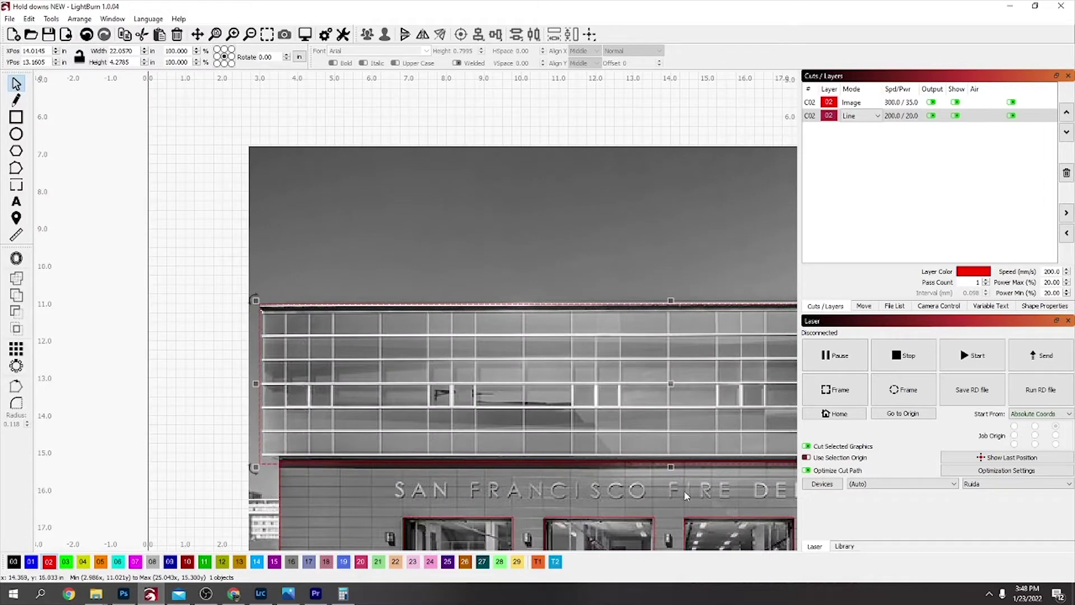
mouse_move(672, 467)
left_mouse_down()
mouse_move(677, 477)
mouse_move(682, 467)
left_mouse_up()
- Merge the upper storey rectangle and the lower facade outline into one shape with a Boolean union
scroll(682, 466, "up", 5)
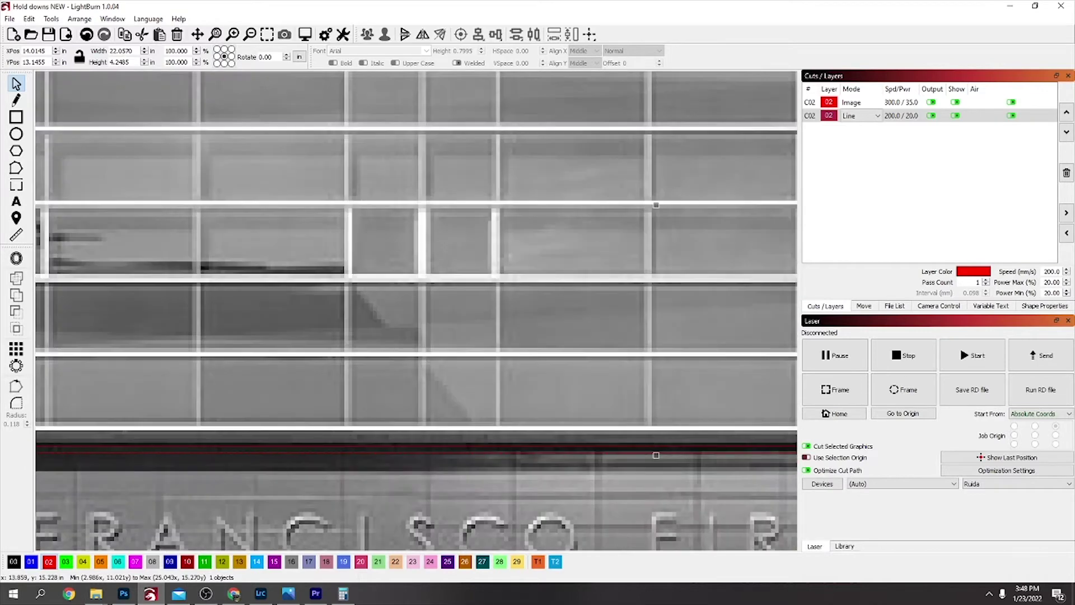
left_click(655, 455, "shift")
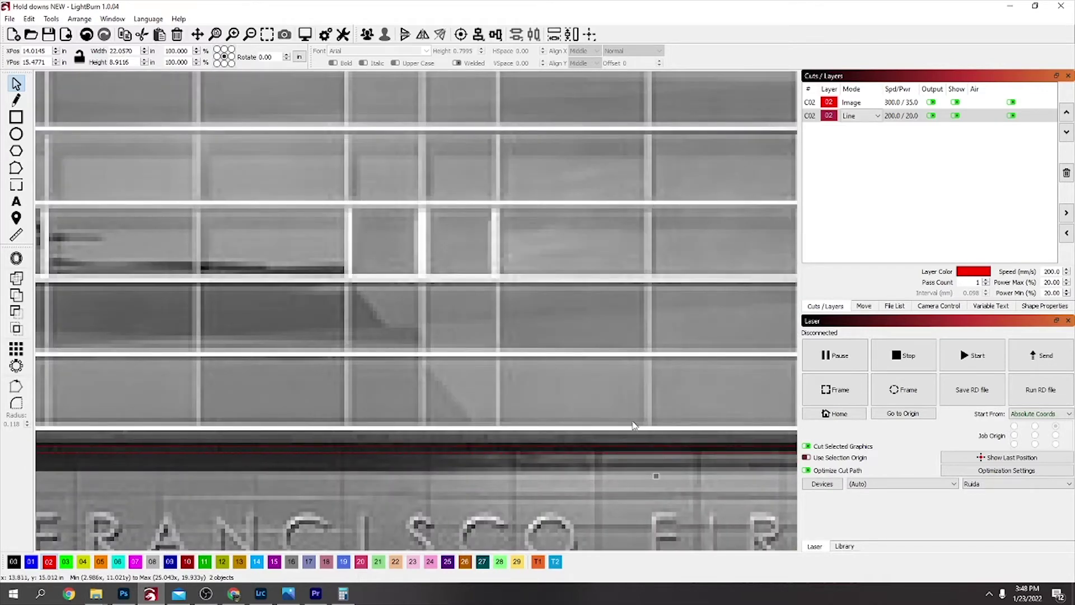
left_click(17, 297)
scroll(325, 424, "down", 5)
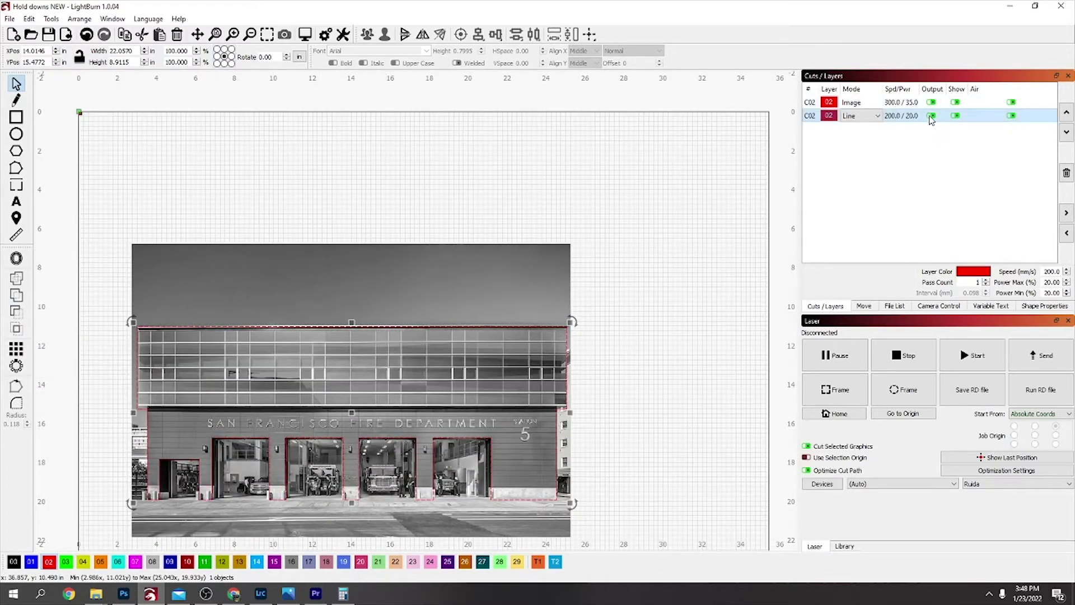
- Toggle the Image layer's visibility to compare the merged outline with the photo, leaving the image hidden
left_click(945, 103)
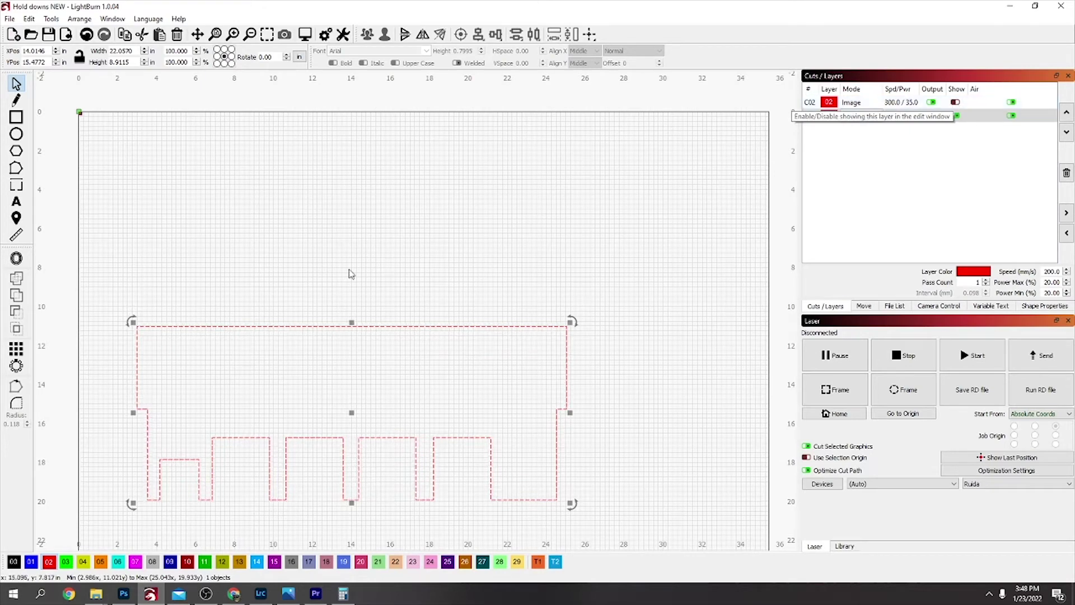
left_click(954, 103)
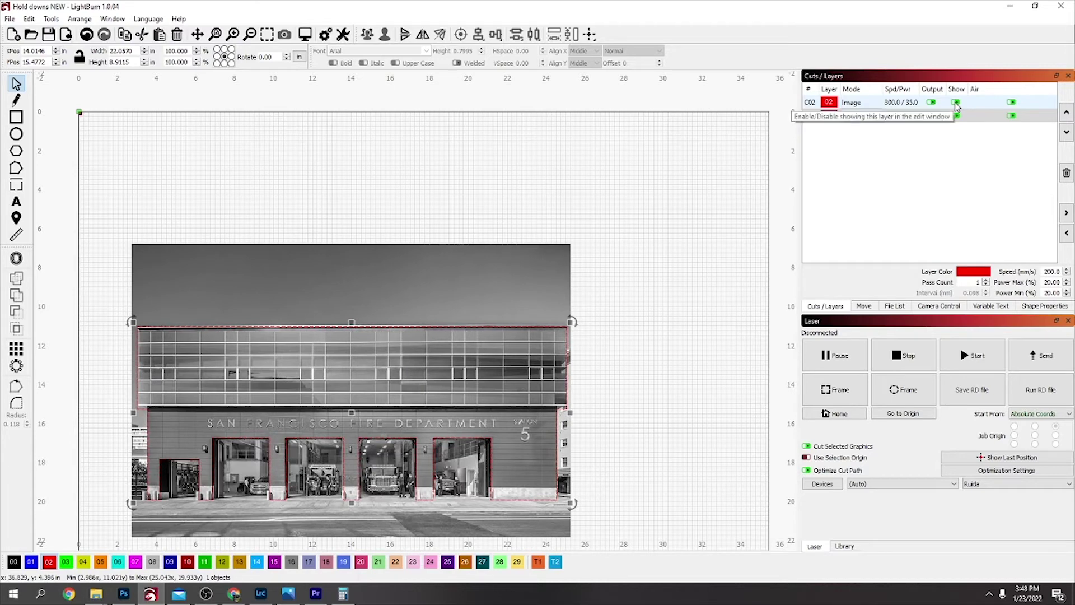
left_click(956, 103)
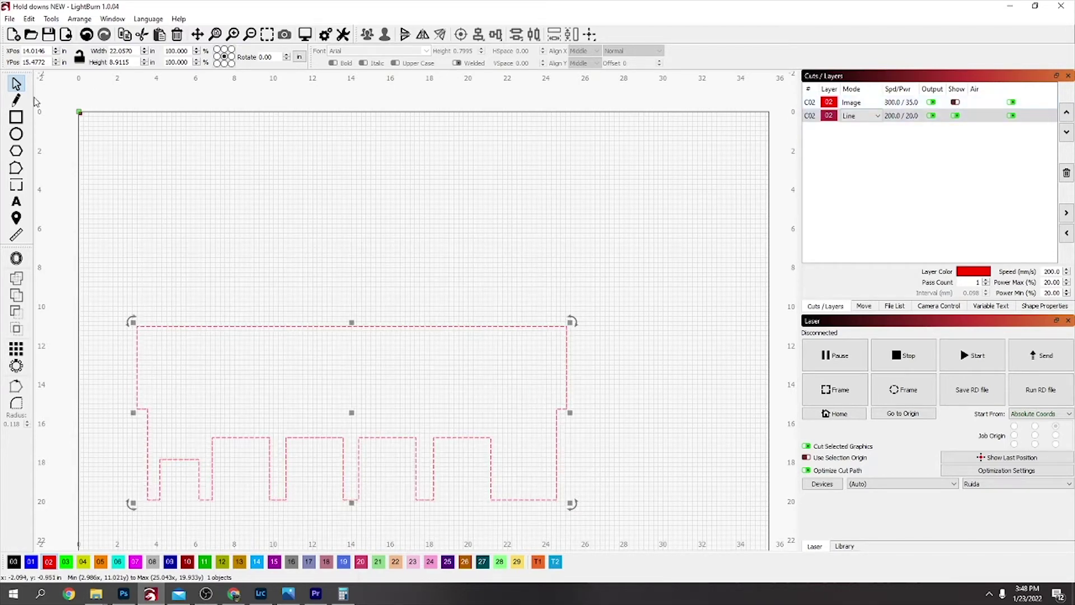
- Draw a window rectangle about 19.69 by 2.79 in inside the upper storey and align it to the outline with Align V-Center
left_click(16, 117)
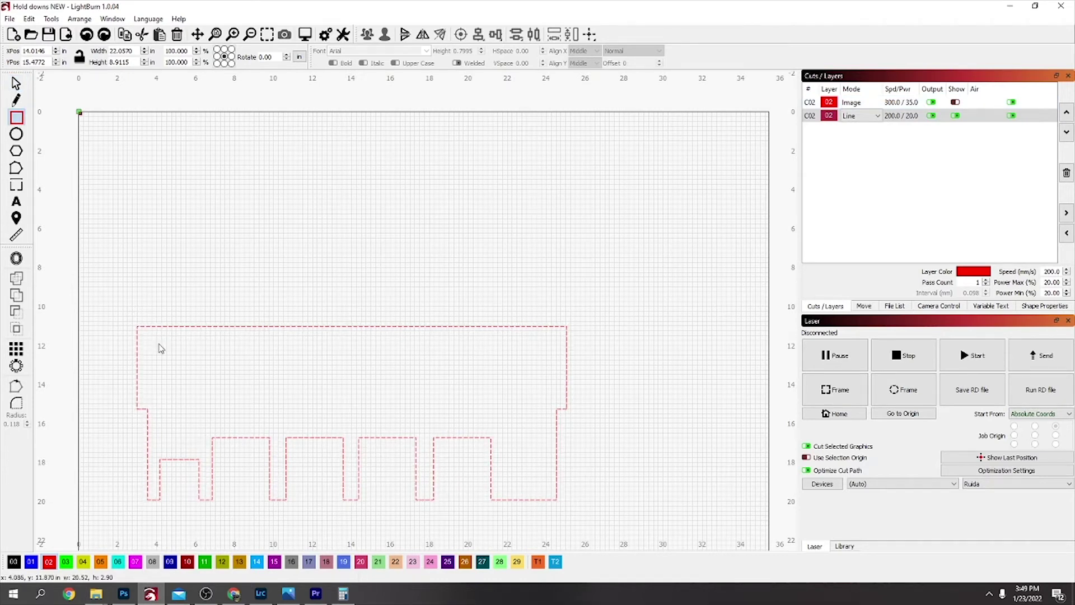
mouse_move(159, 345)
left_mouse_down()
mouse_move(226, 381)
mouse_move(435, 409)
mouse_move(543, 403)
left_mouse_up()
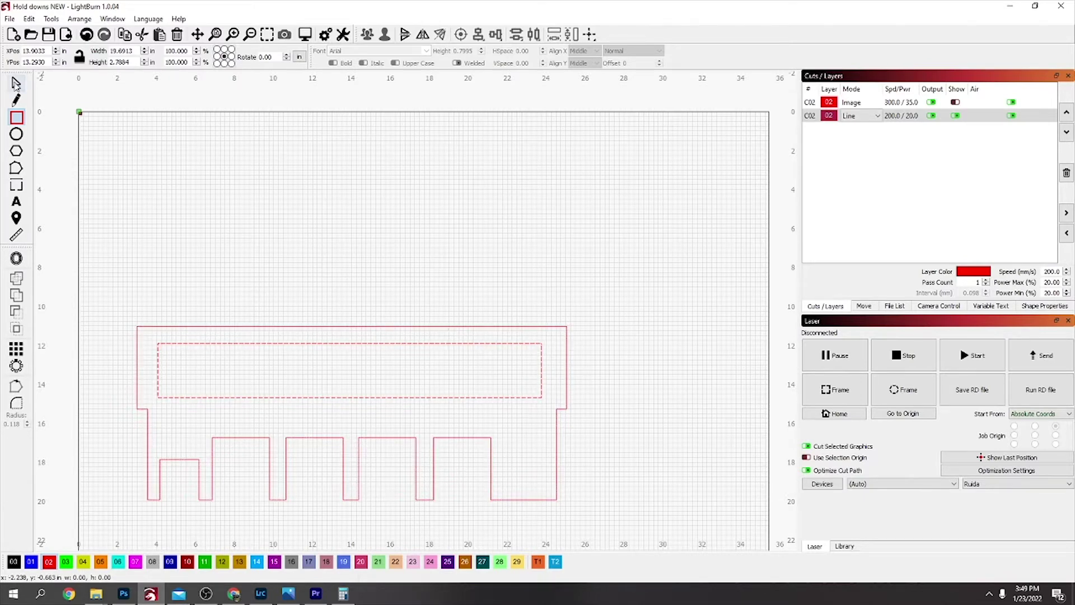
left_click(16, 83)
left_click(371, 325, "shift")
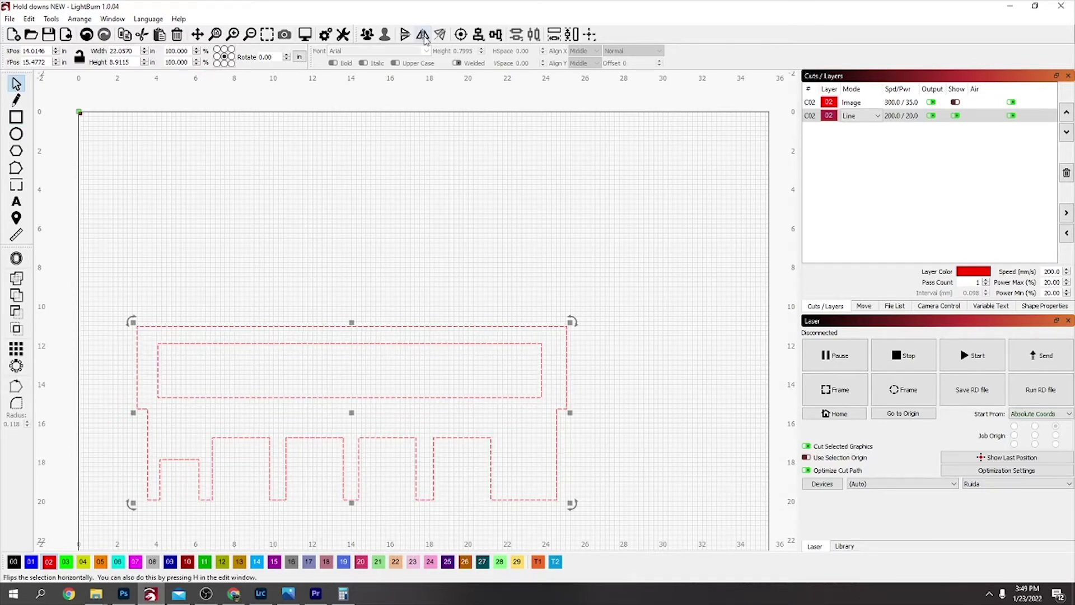
left_click(495, 34)
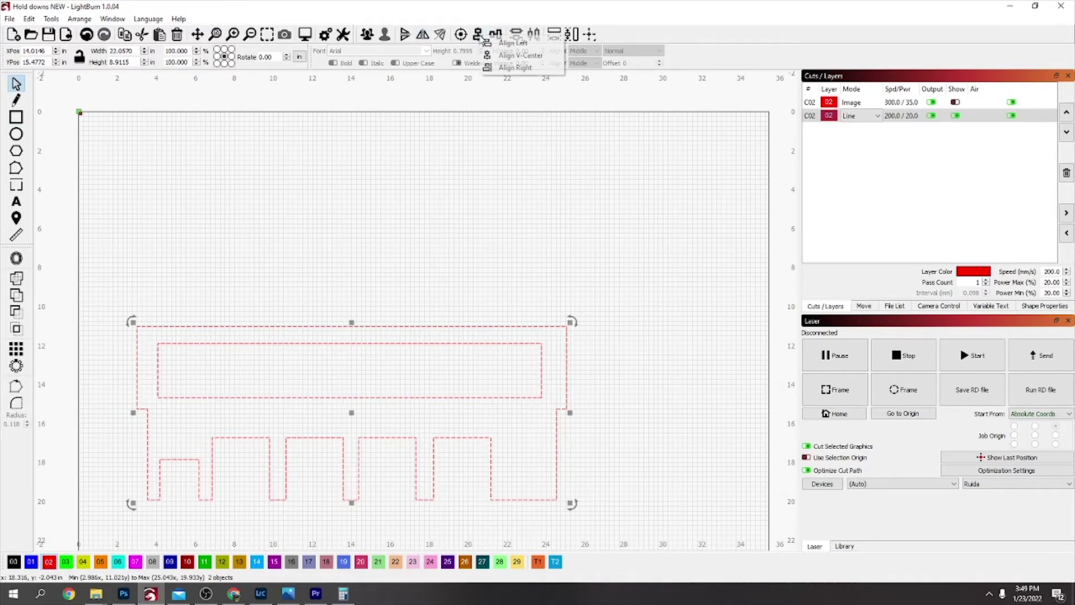
left_click(503, 56)
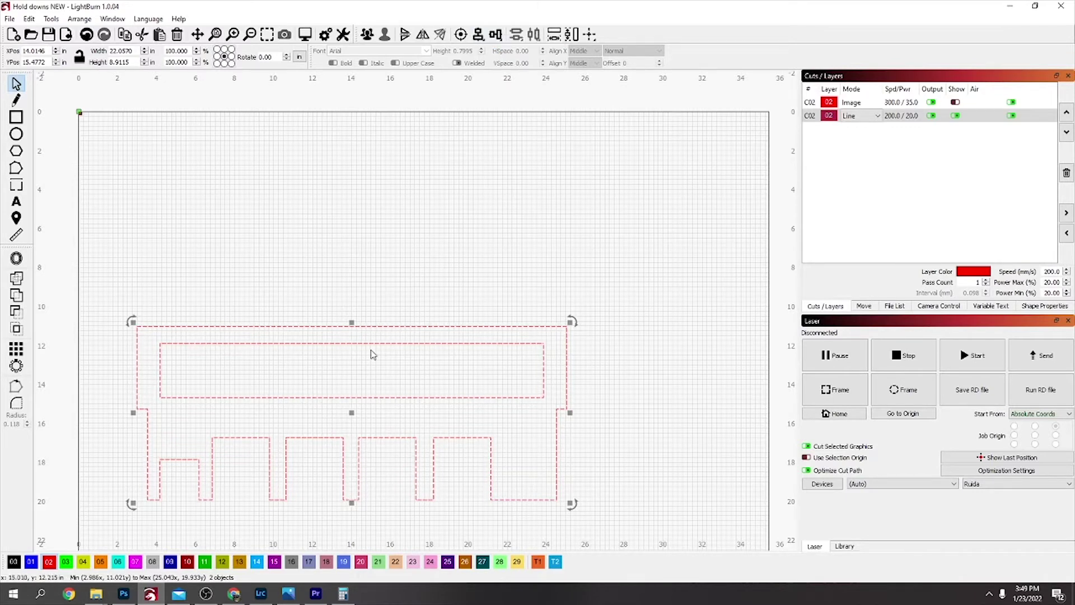
left_click(336, 376)
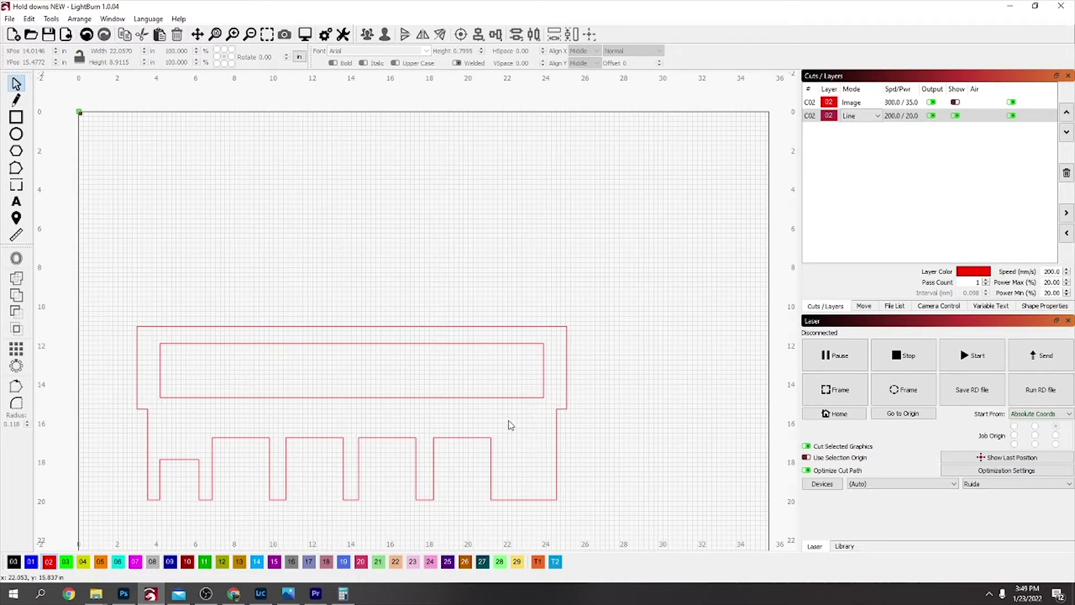
- Show the Image layer again and check the traced outlines against the photo
left_click(955, 102)
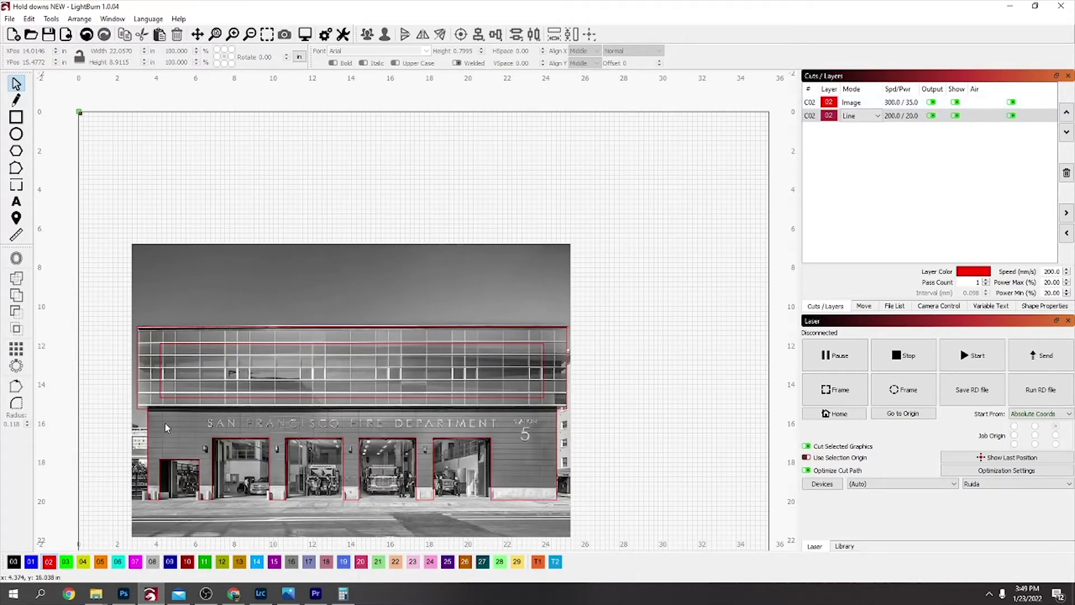
scroll(383, 463, "up", 2)
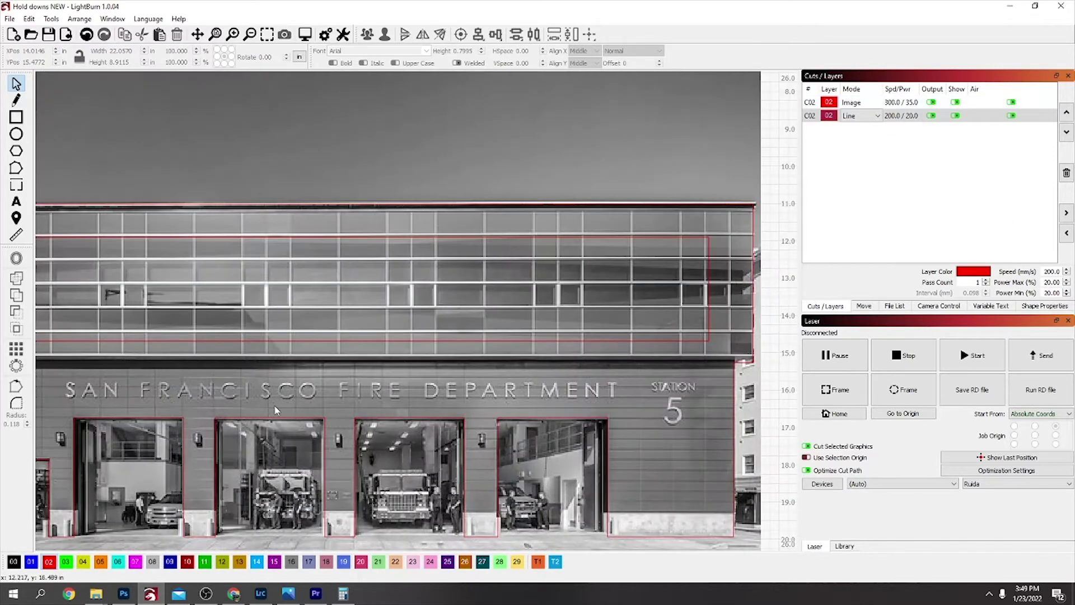
scroll(717, 442, "down", 2)
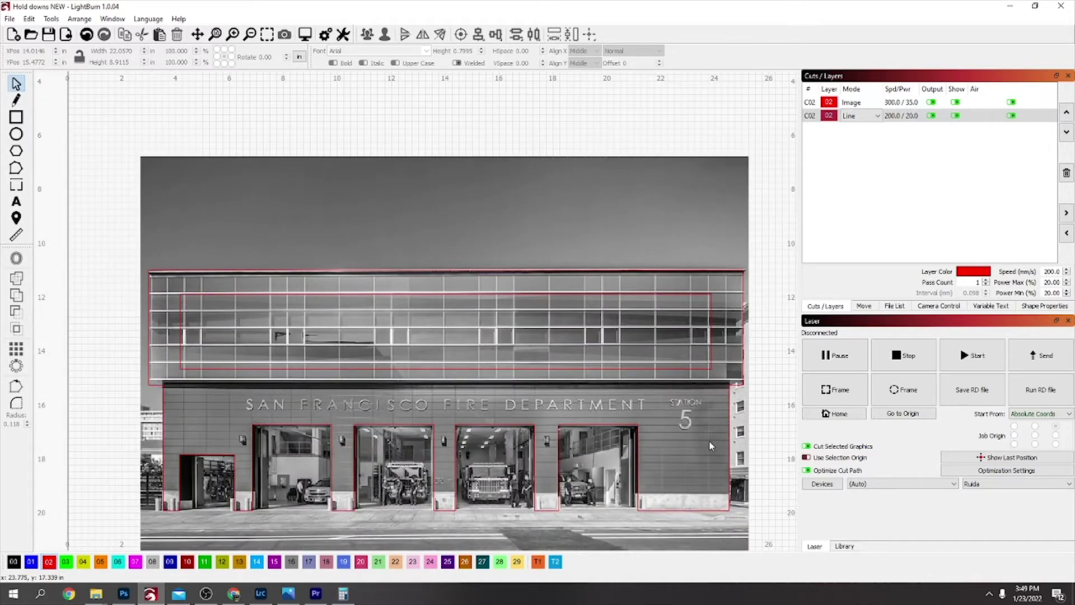
- Draw a horizontal line about 20.99 in long on green layer 03, joining the outline's two inner corners where the upper storey meets the lower facade
left_click(16, 101)
scroll(203, 413, "up", 2)
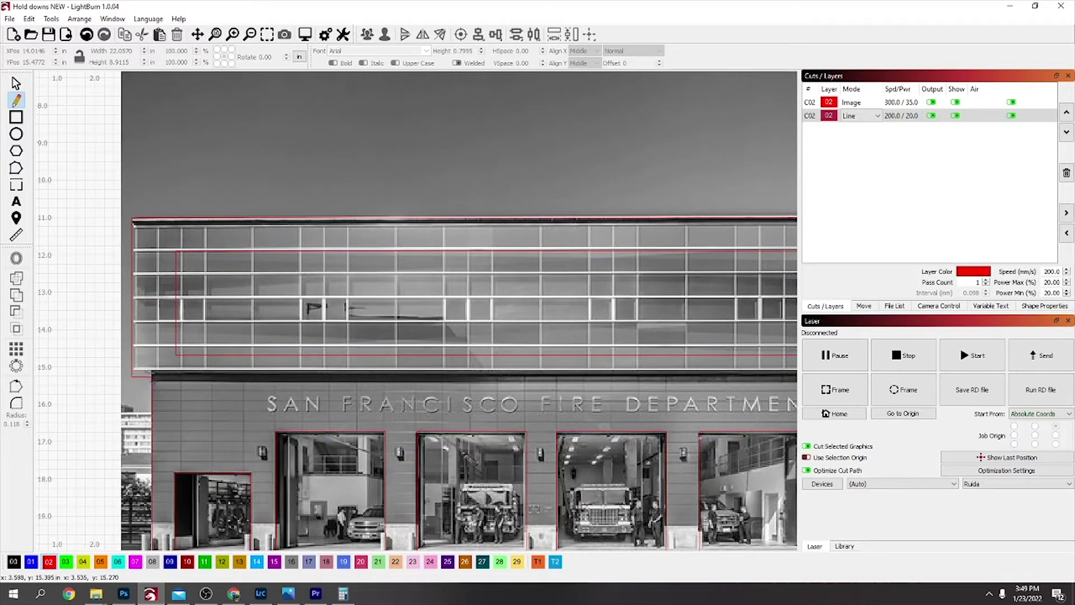
left_click(152, 380)
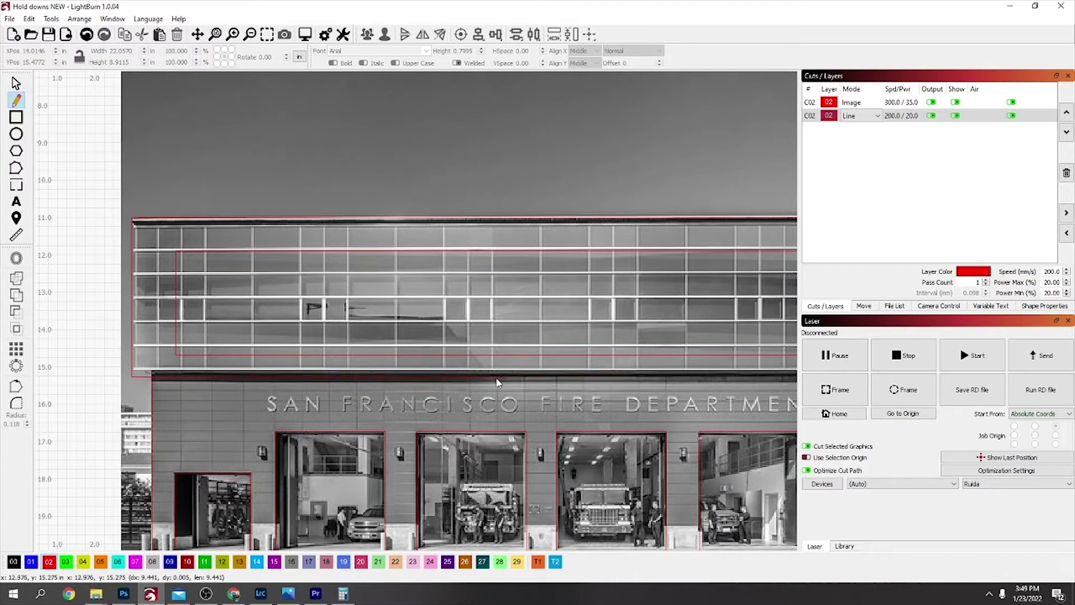
left_click(70, 562)
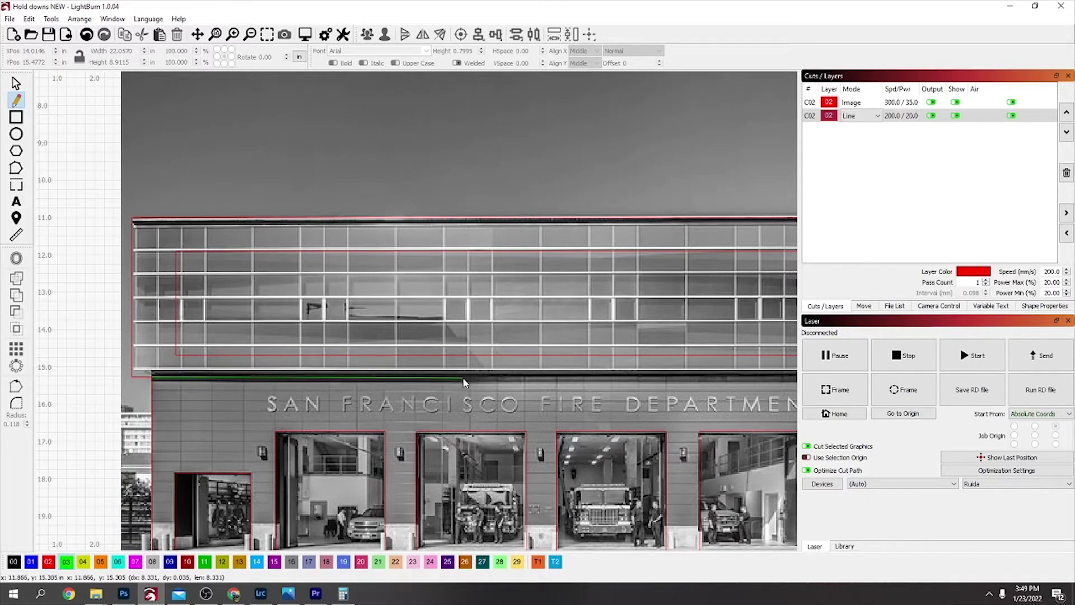
scroll(569, 384, "down", 4)
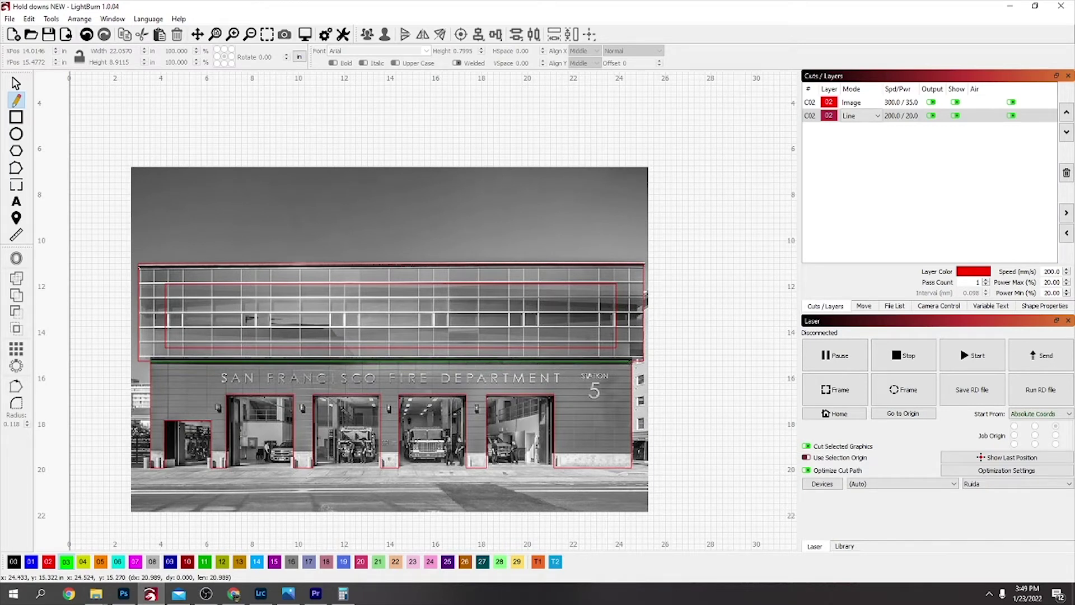
left_click(631, 359)
right_click(632, 360)
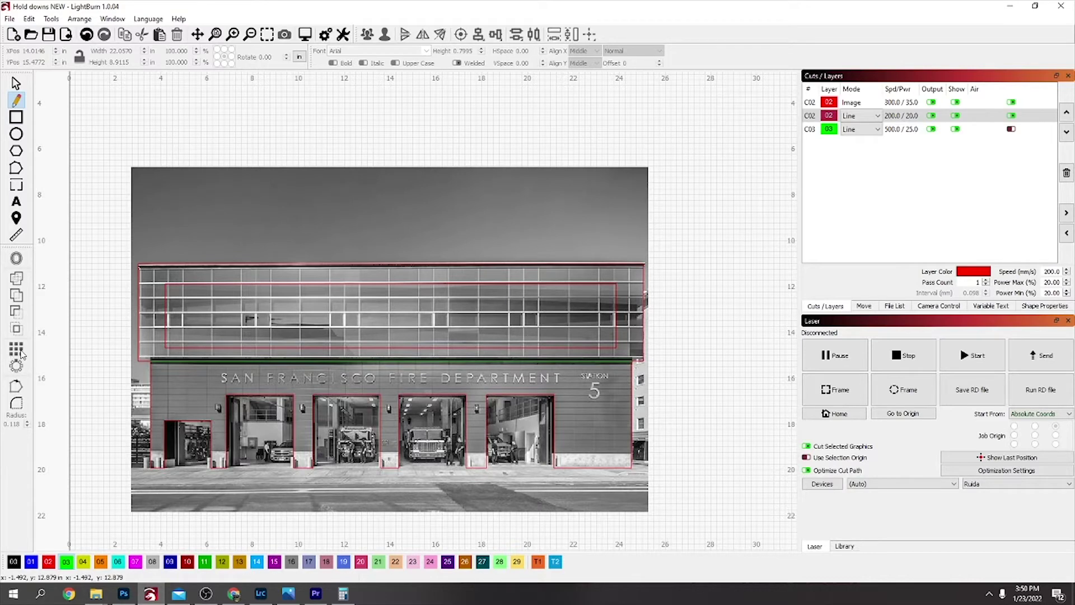
key("Escape")
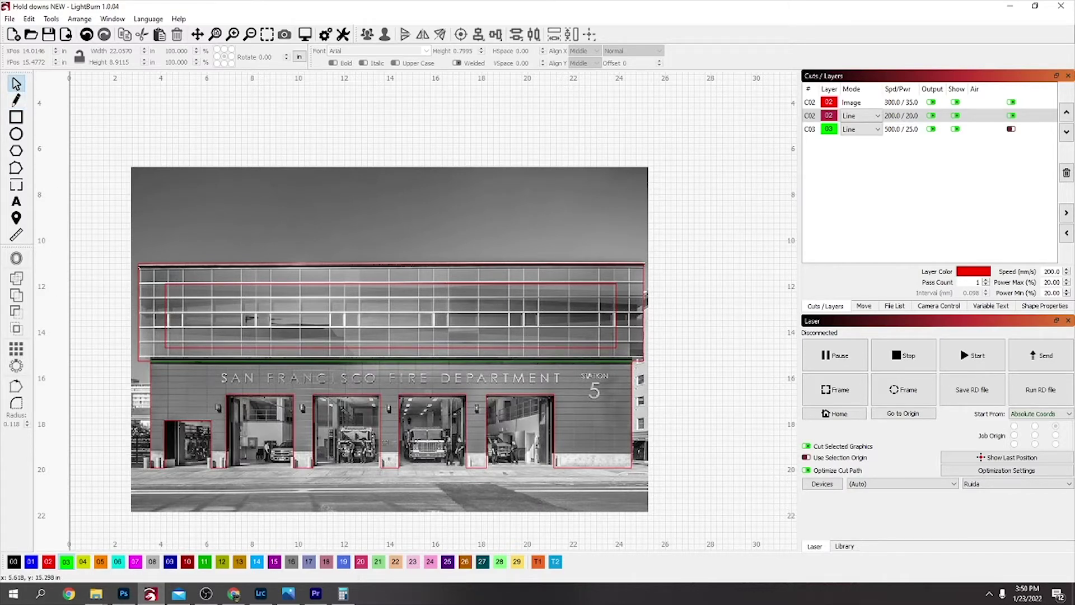
- Set up a grid array of the green horizontal line at the top of the lower facade with 18 rows
left_click(198, 360)
left_click(16, 349)
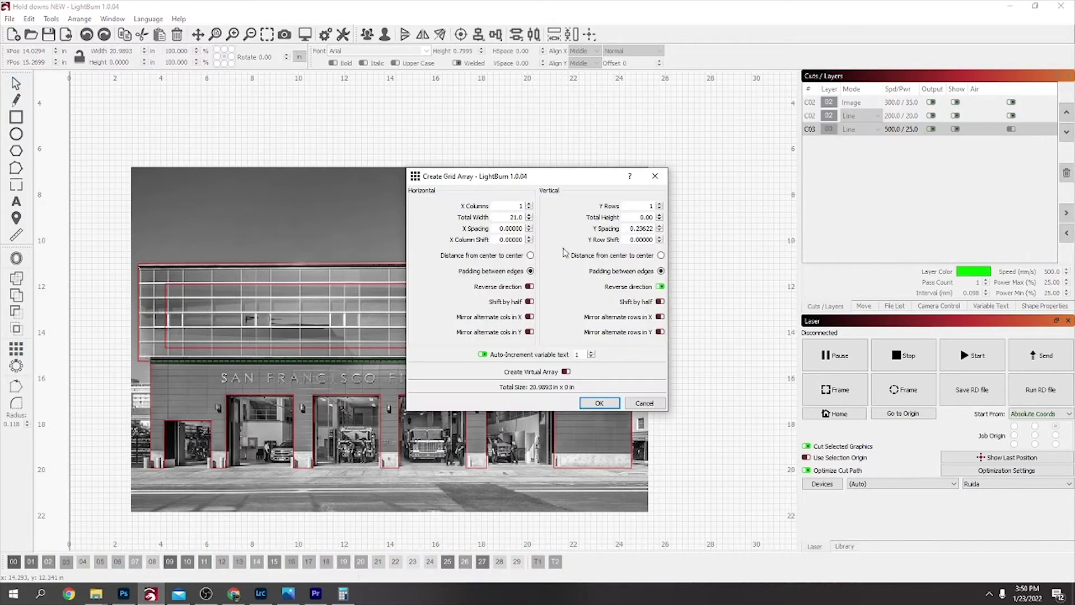
left_click_drag(548, 180, 814, 173)
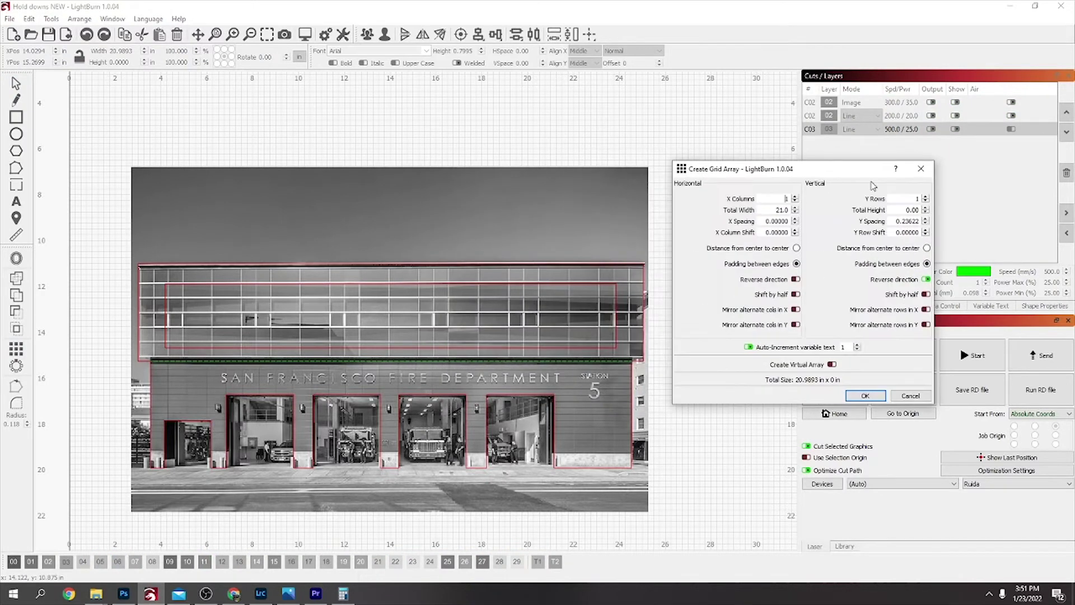
left_click(926, 197)
left_click(925, 197)
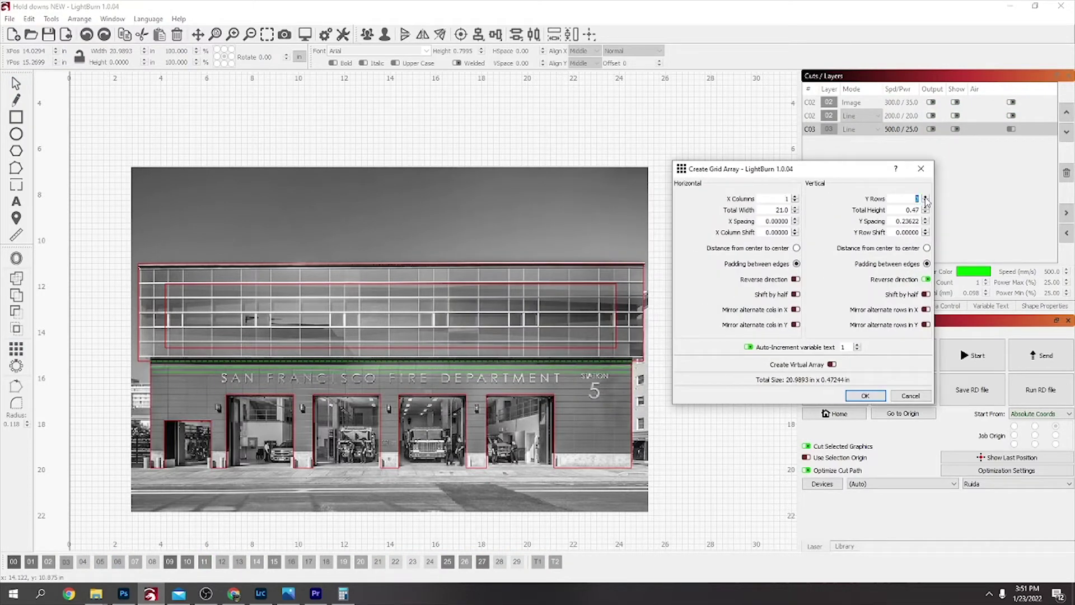
left_click(926, 197)
left_click(926, 197)
left_click(926, 198)
left_click(926, 197)
left_click(925, 197)
left_click(926, 197)
left_click(925, 198)
left_click(925, 197)
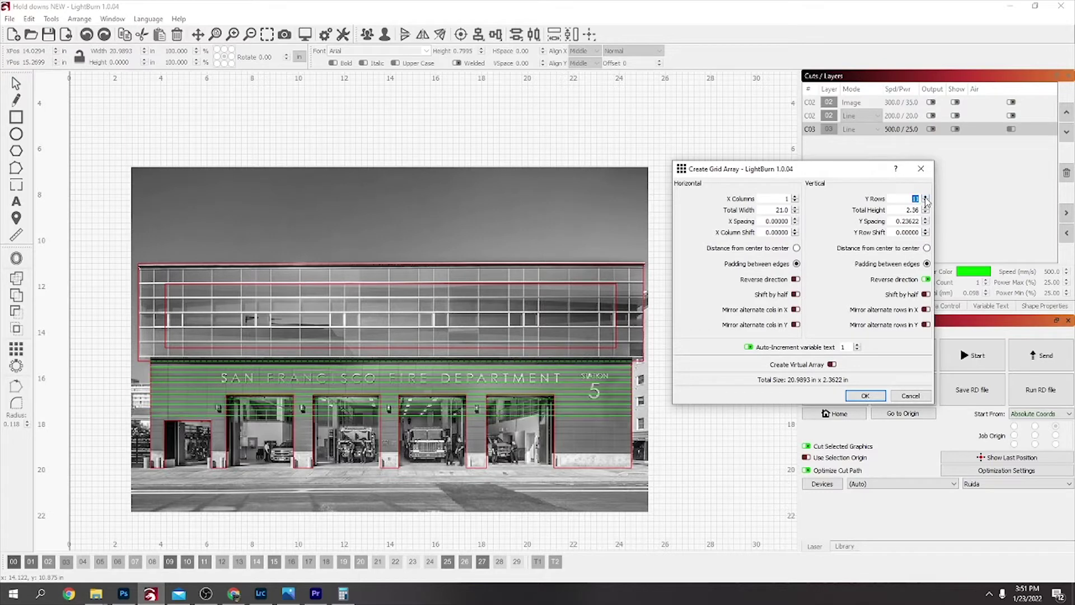
left_click(925, 197)
left_click(925, 197)
left_click(926, 198)
left_click(926, 197)
left_click(926, 197)
left_click(926, 197)
left_click(926, 197)
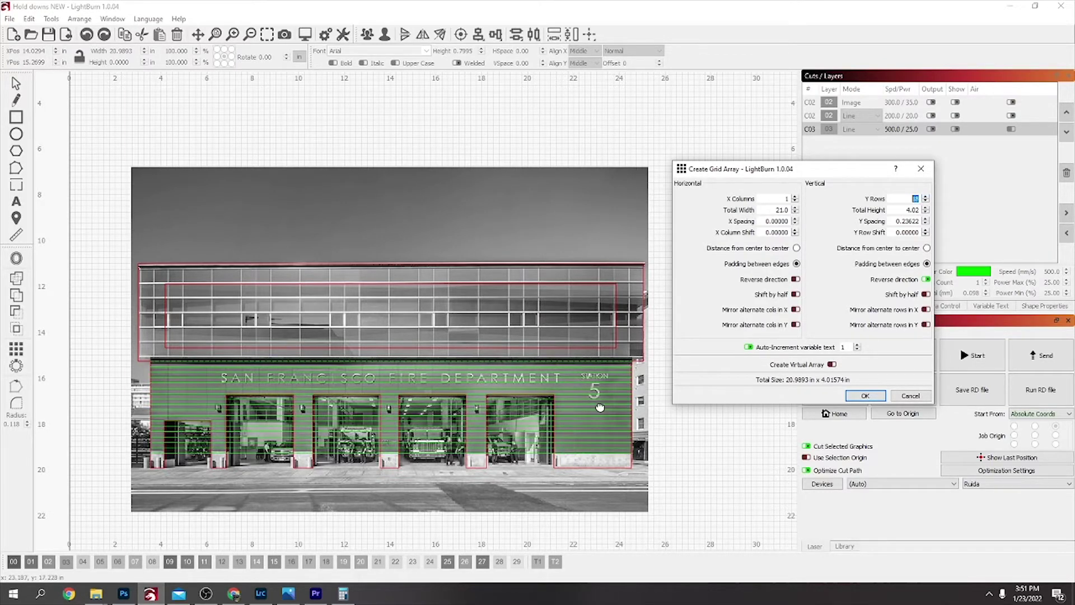
- Set the array's Y spacing to 0.24 in to match the siding in the photo and create the array
scroll(523, 417, "up", 3)
scroll(531, 410, "up", 2)
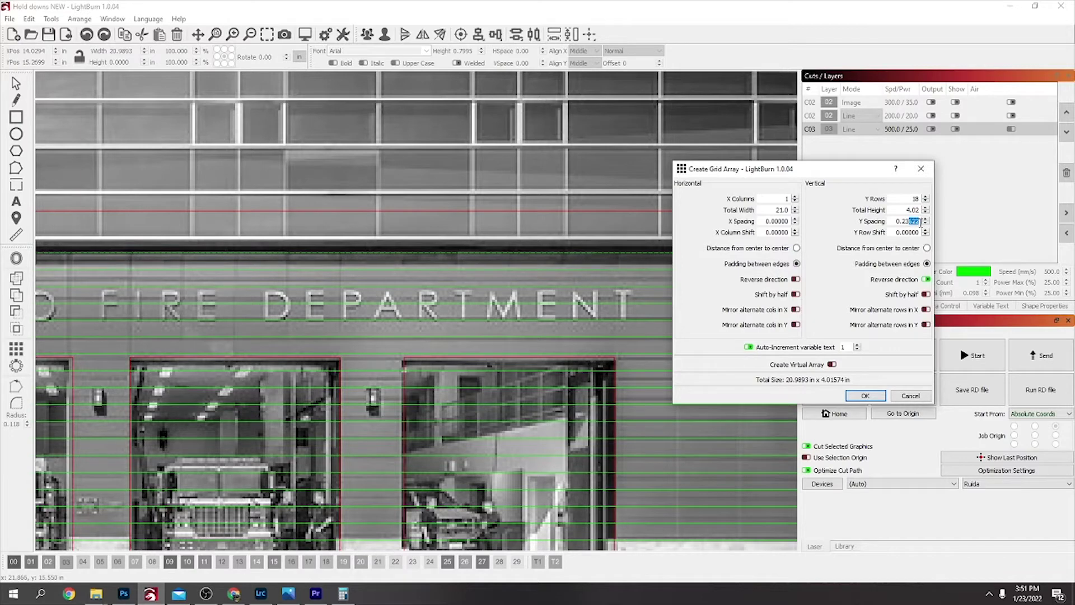
type("75")
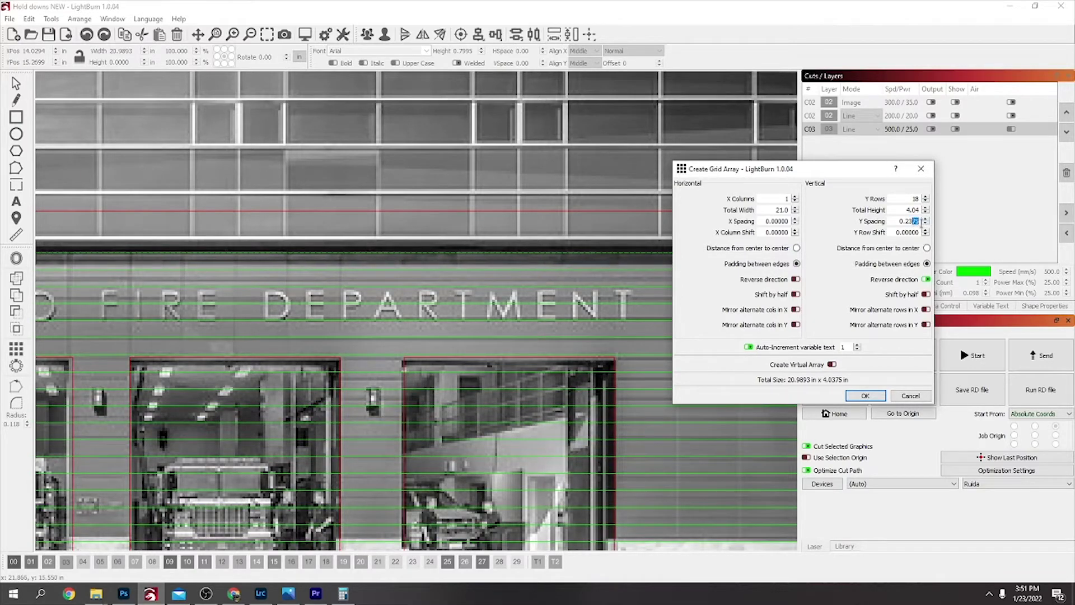
type("8")
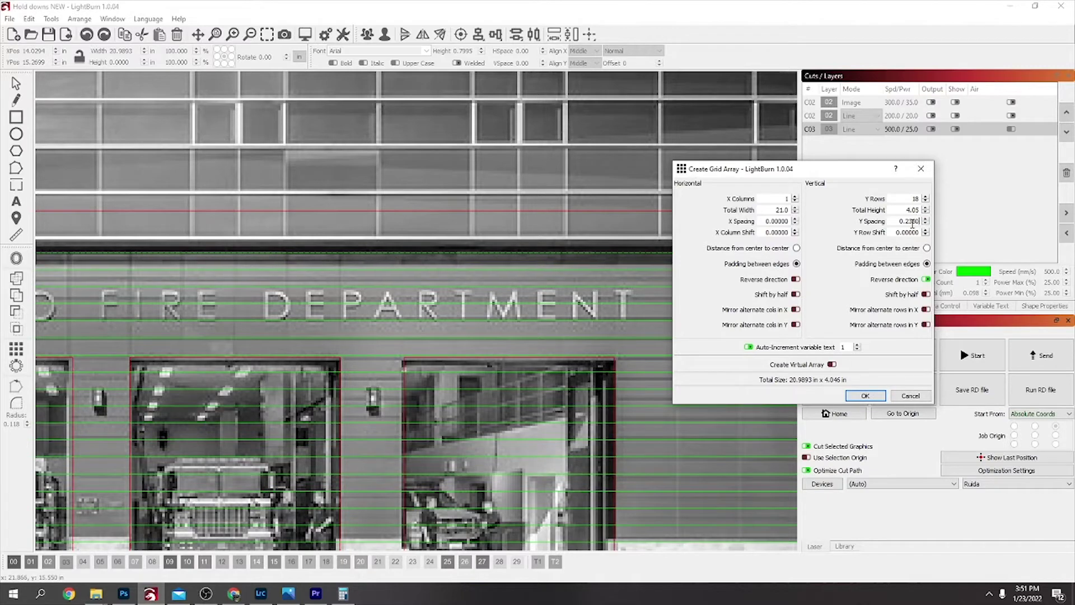
key("BackSpace")
key("BackSpace")
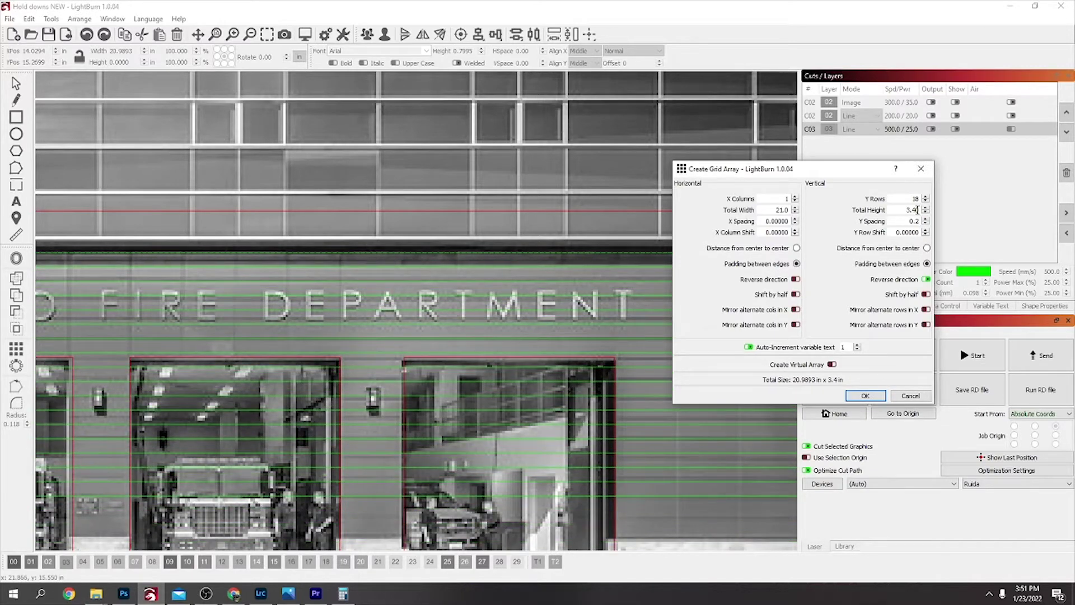
type("4")
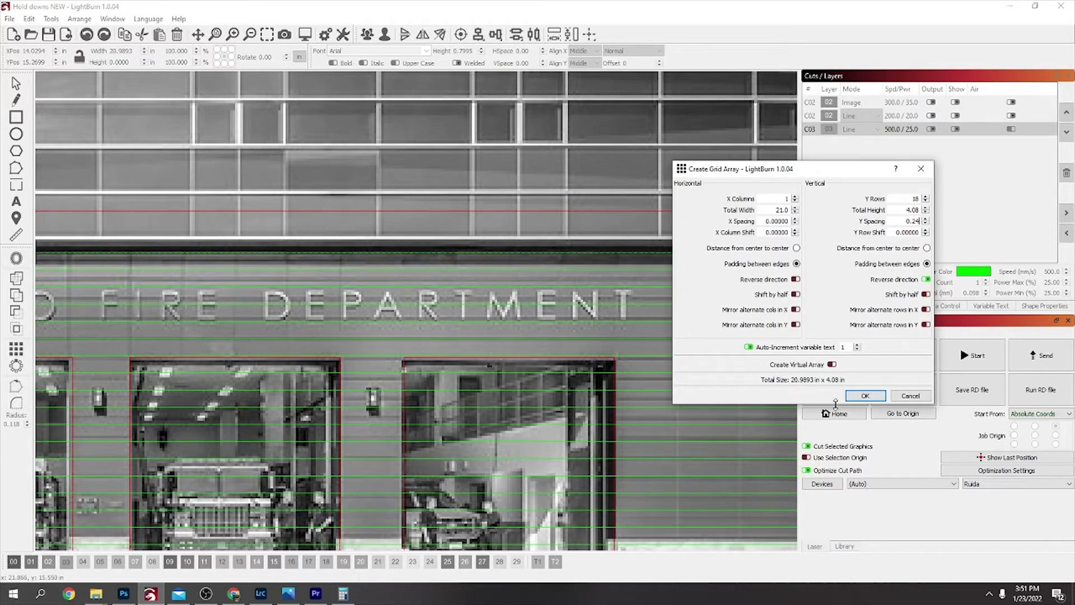
left_click(865, 397)
- Turn off the Image layer's output and visibility and clear the selection
scroll(756, 387, "down", 3)
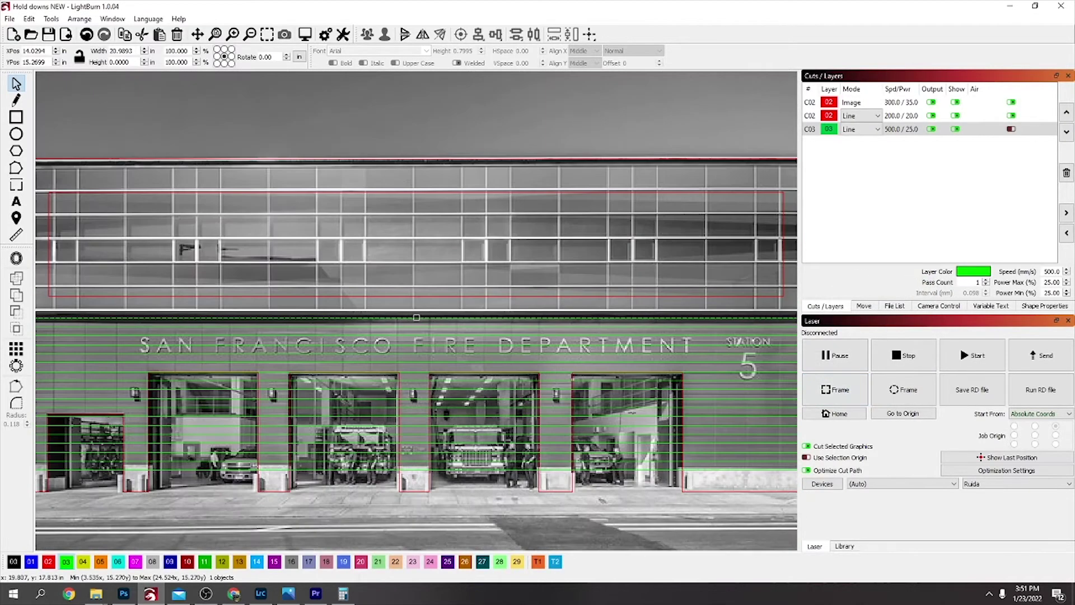
left_click(930, 102)
left_click(955, 102)
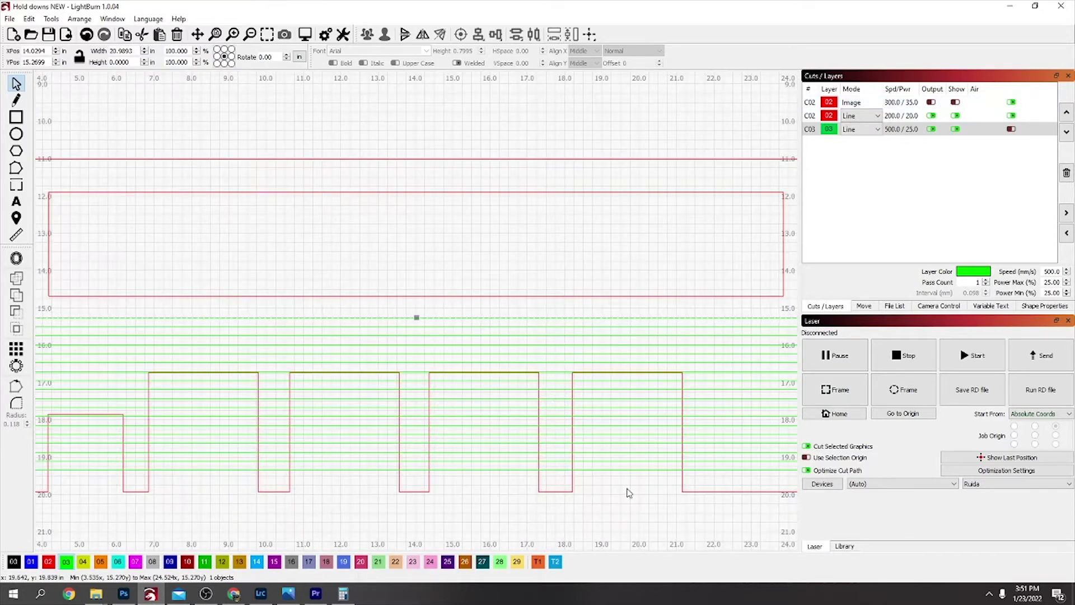
scroll(616, 487, "up", 2)
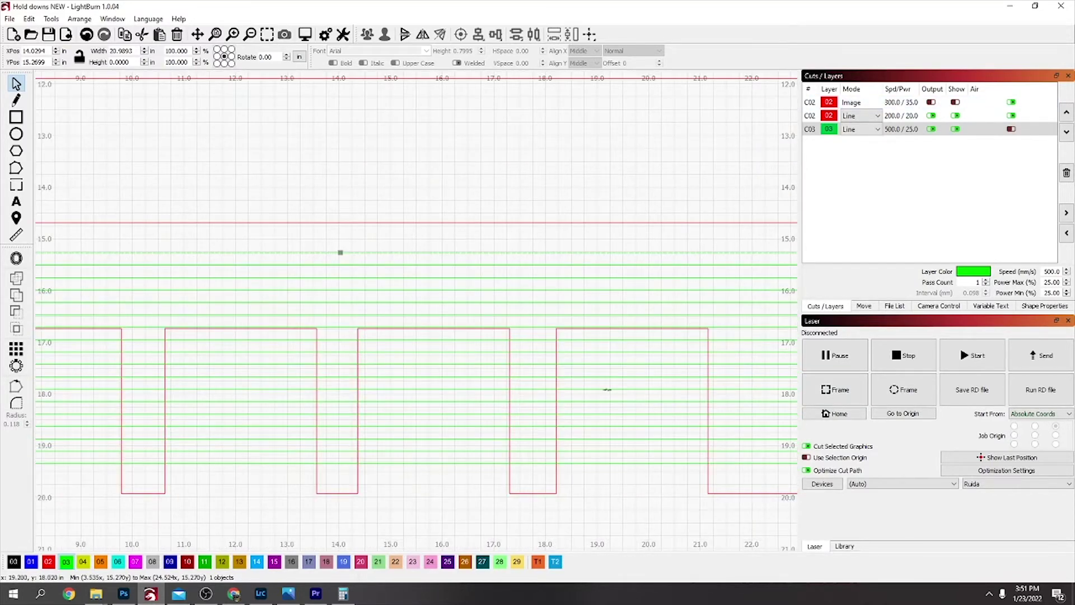
key("Escape")
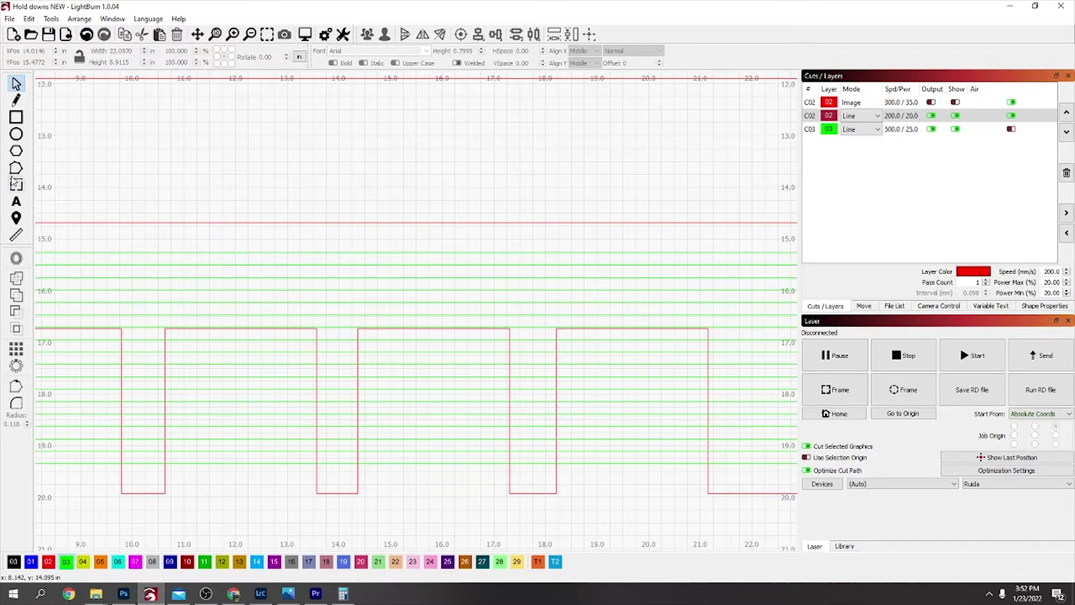
- With node editing, trim the green siding lines out of the rightmost garage door opening
left_click(16, 168)
left_click(630, 463)
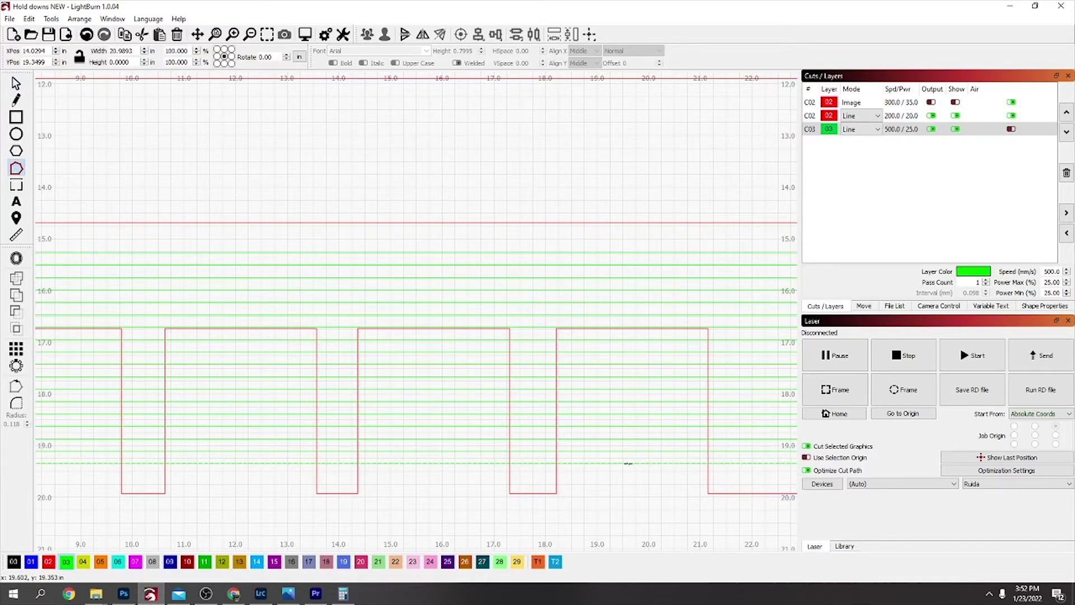
key("t")
left_click_drag(632, 453, 630, 440)
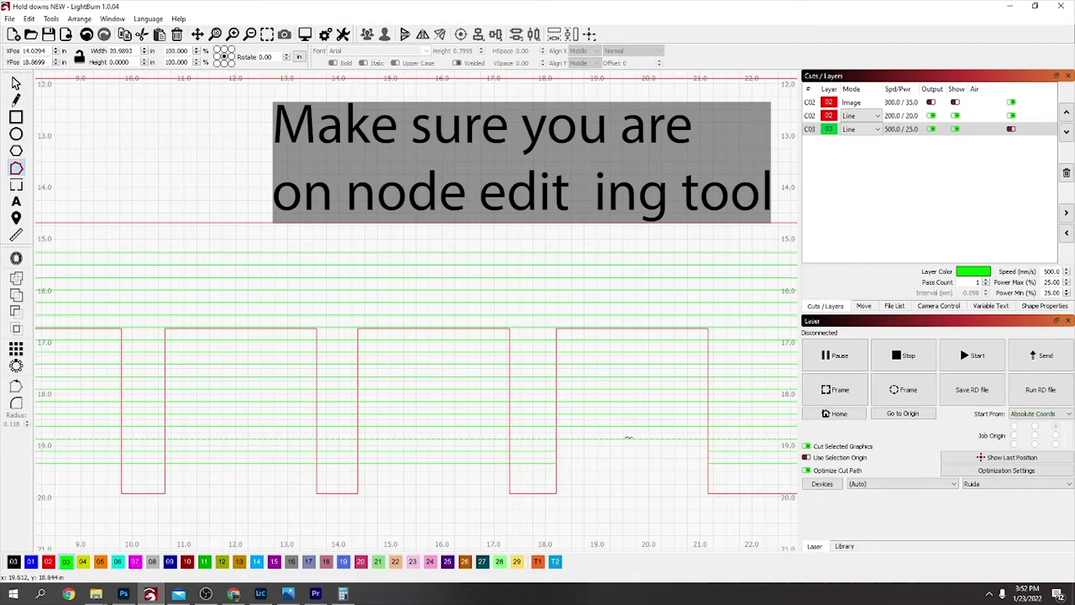
key("t")
left_click_drag(630, 438, 629, 426)
left_click_drag(628, 415, 635, 399)
key("d")
key("d")
key("d")
key("d")
key("d")
key("d")
key("d")
key("d")
key("d")
key("d")
key("d")
key("d")
key("d")
key("d")
key("d")
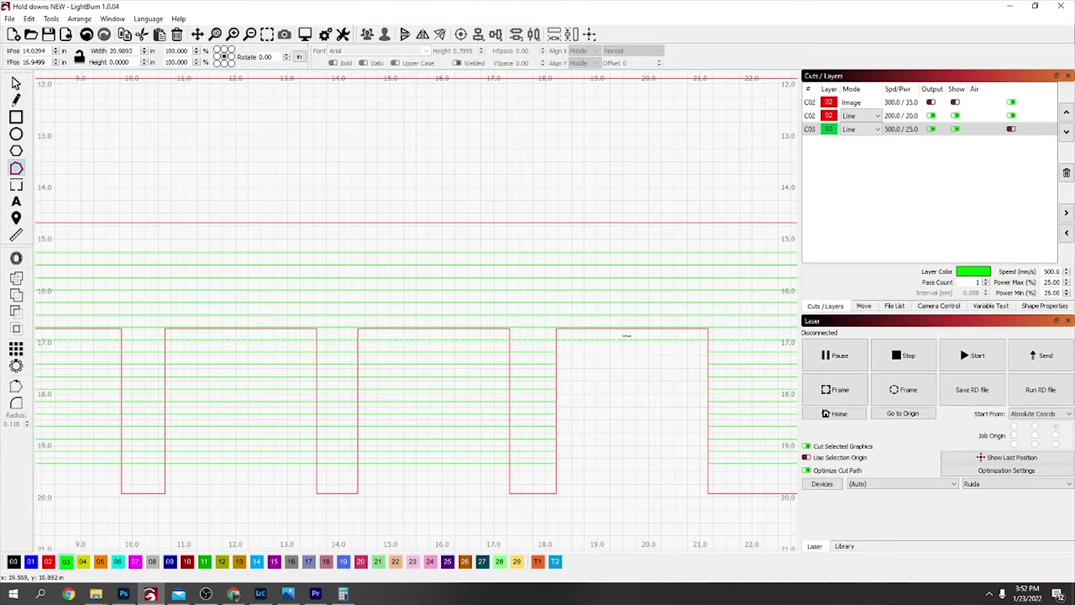
- Trim the siding lines out of the two middle garage door openings
key("d")
key("d")
key("d")
key("d")
key("d")
key("d")
key("d")
key("d")
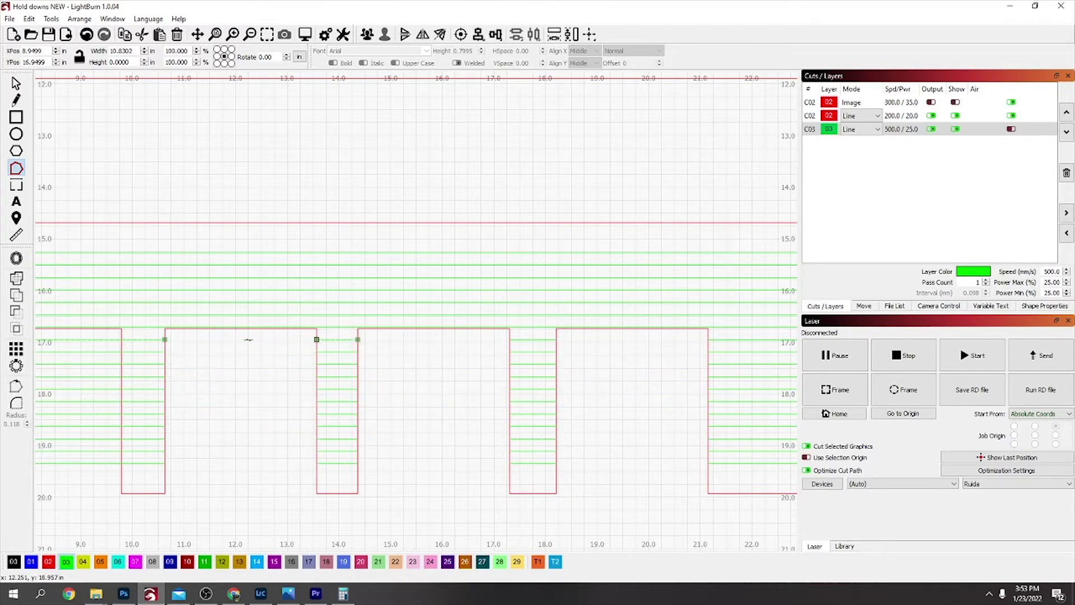
- Trim the siding lines out of the leftmost garage door opening and the small entrance door
scroll(256, 478, "left", 5)
key("d")
key("d")
key("d")
key("d")
key("d")
key("d")
key("d")
- Show the Image layer to compare the siding lines with the photo, then hide it again
scroll(284, 437, "down", 5)
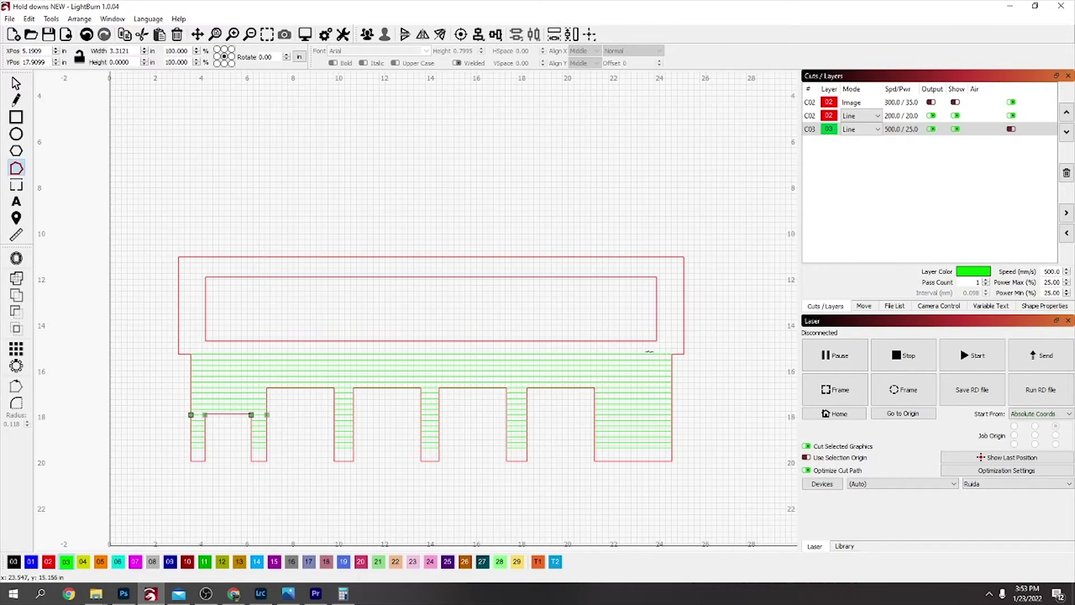
scroll(249, 359, "down", 1)
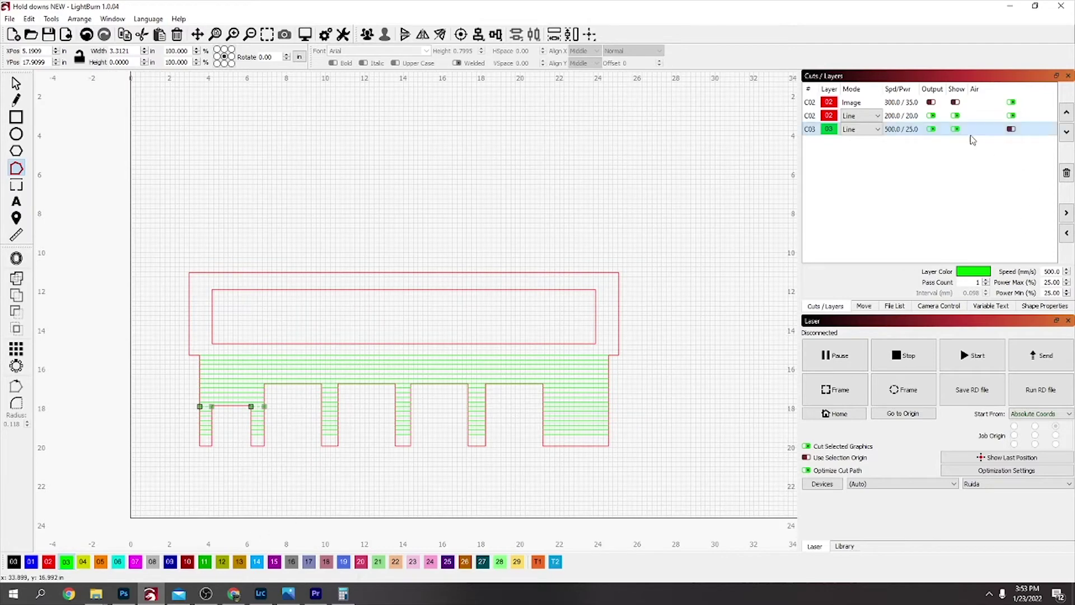
left_click(931, 102)
left_click(956, 102)
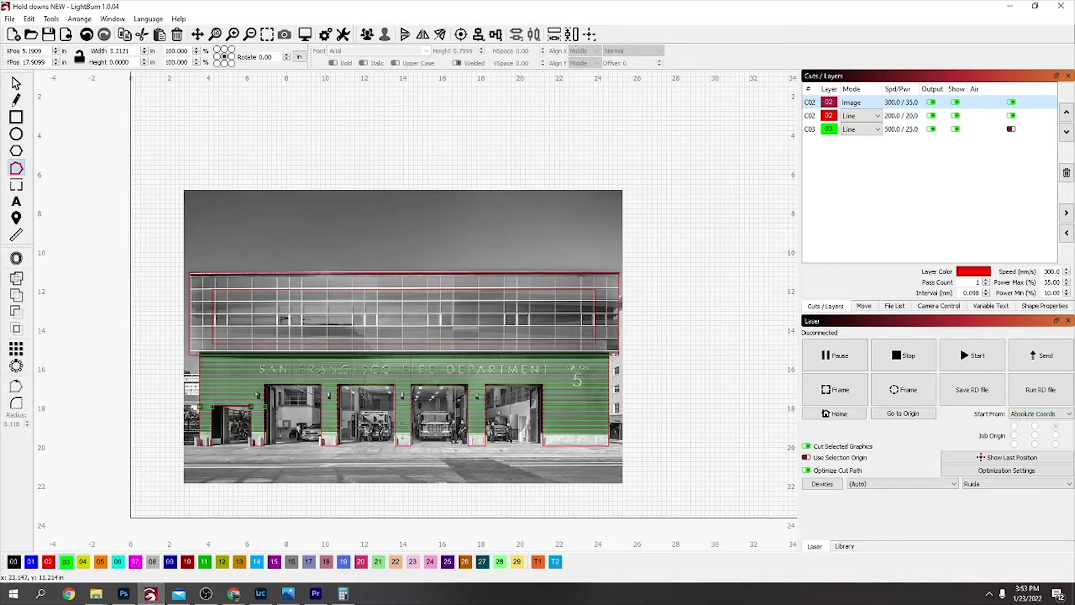
left_click(956, 103)
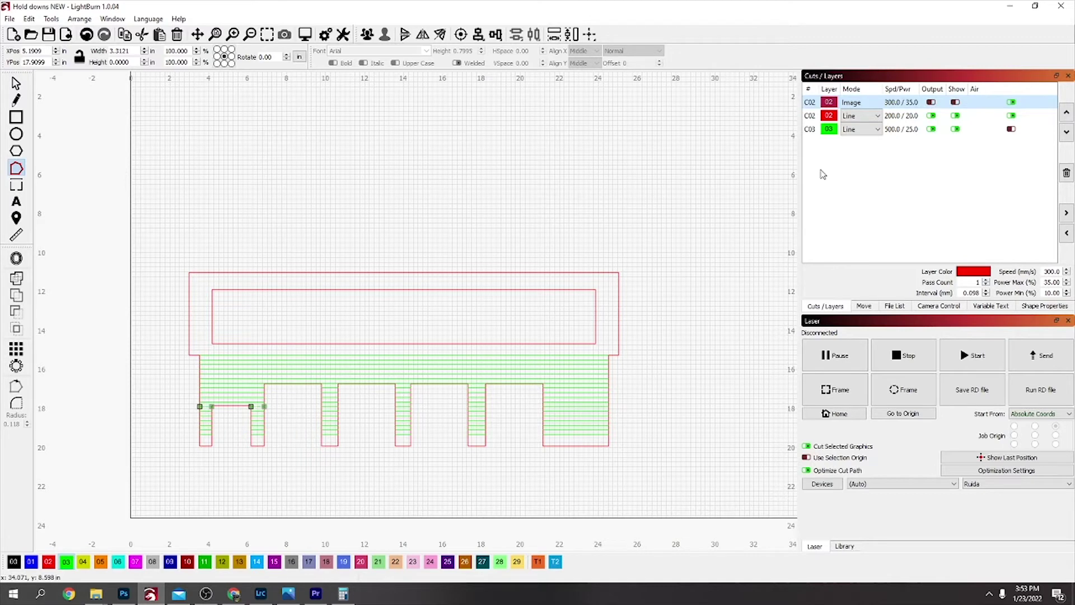
- Draw a rectangle about 22.06 by 4.25 in on fill layer 25 over the upper storey's outline
left_click(17, 117)
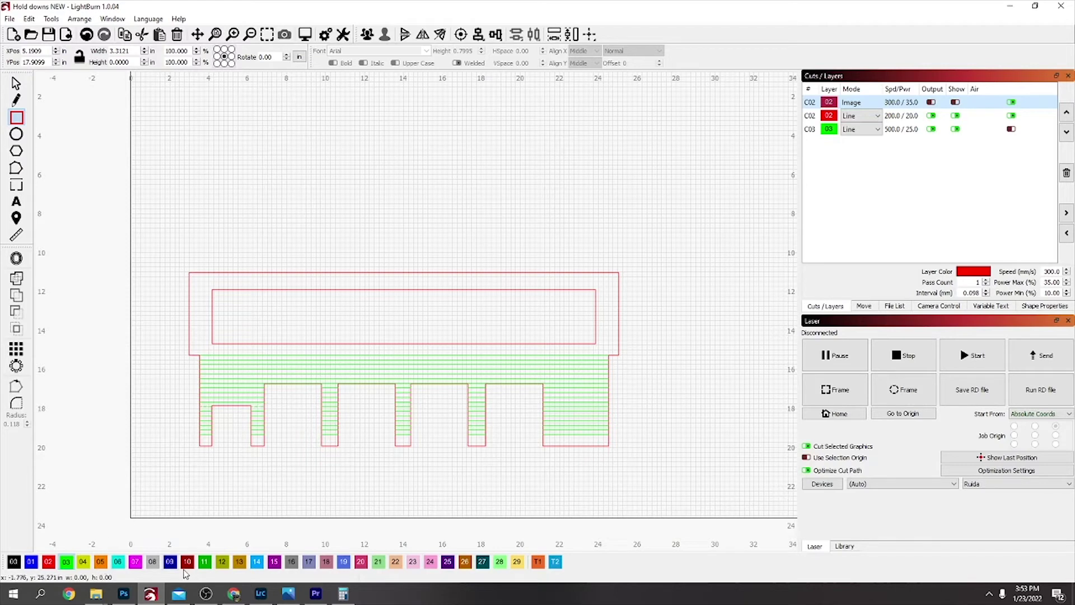
left_click(448, 562)
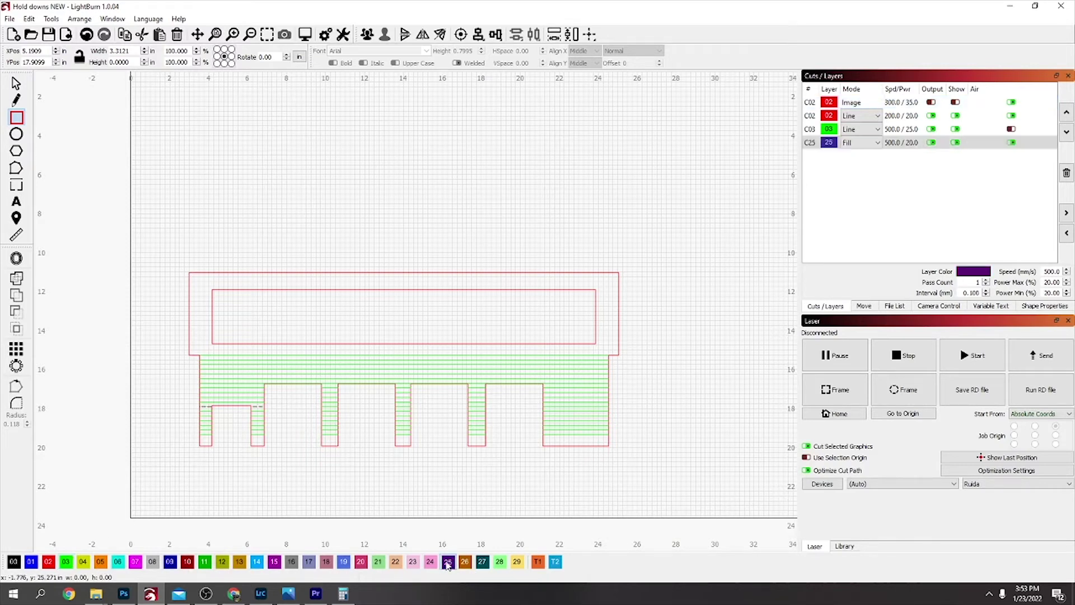
left_click_drag(190, 273, 622, 357)
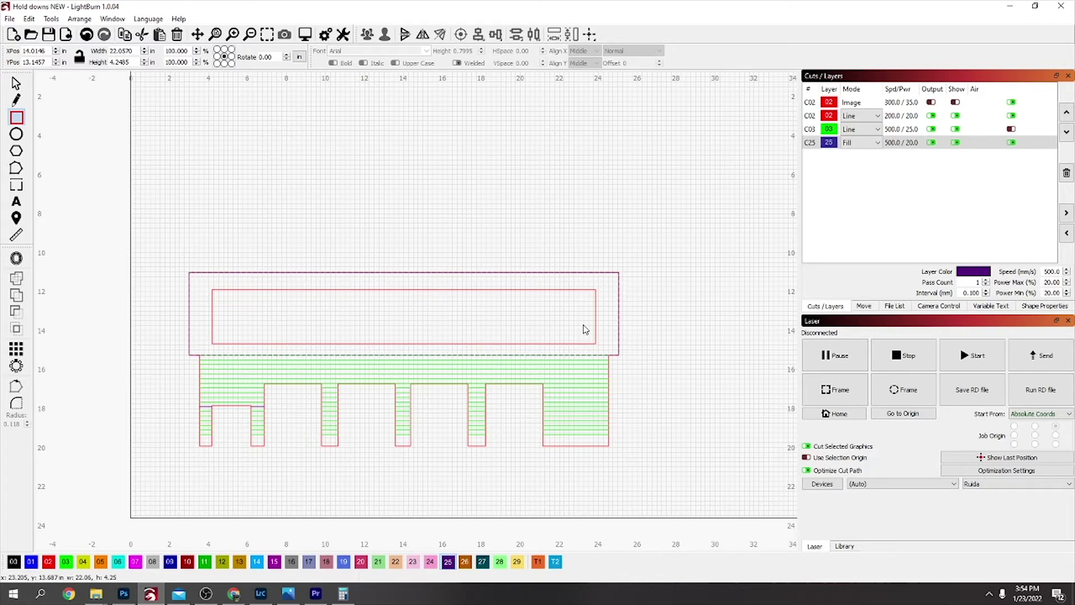
- Duplicate the layer 25 rectangle and shrink the copy to about 20.25 by 3.27 in around the window opening
key("Escape")
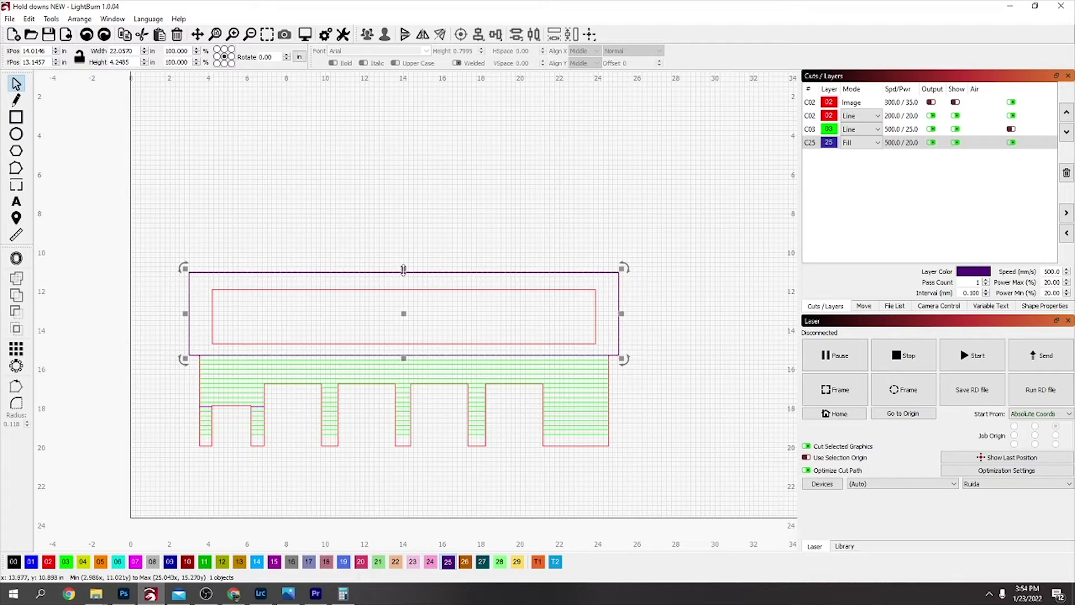
left_click_drag(403, 270, 554, 351)
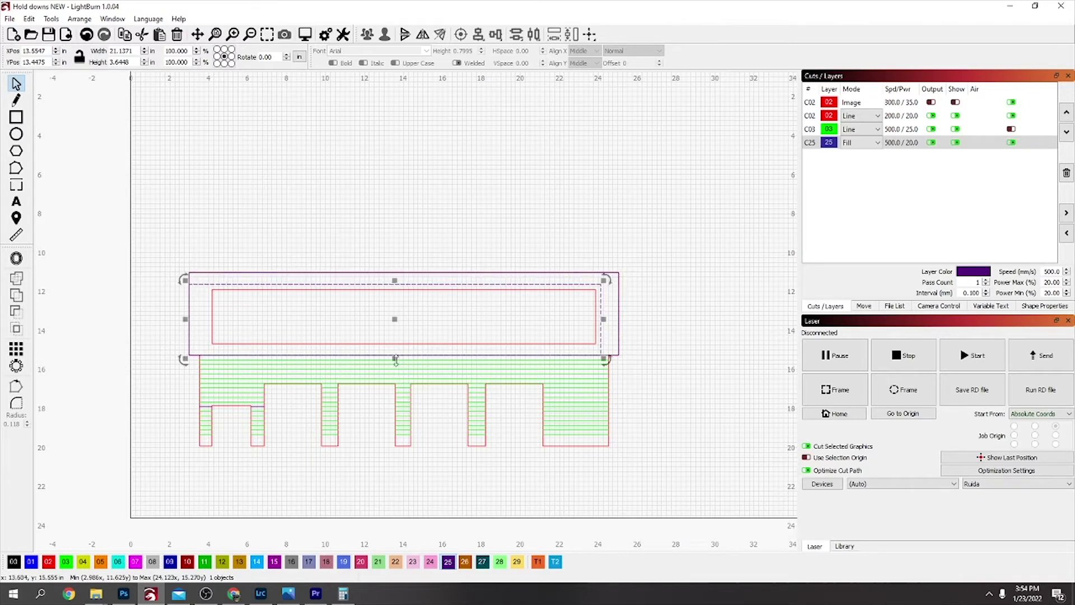
left_click_drag(396, 360, 396, 350)
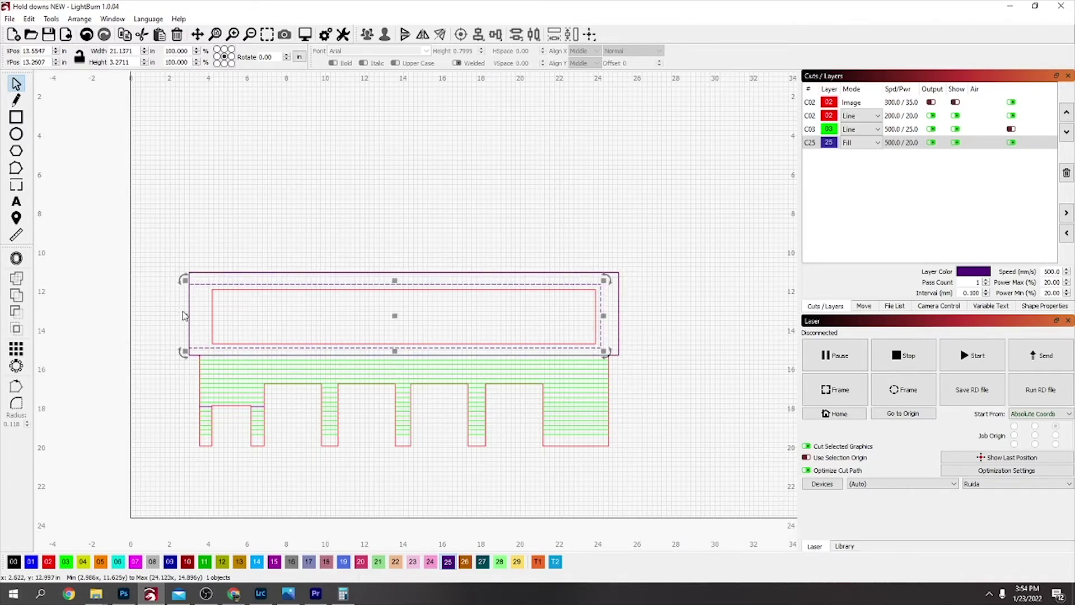
left_click_drag(185, 315, 204, 315)
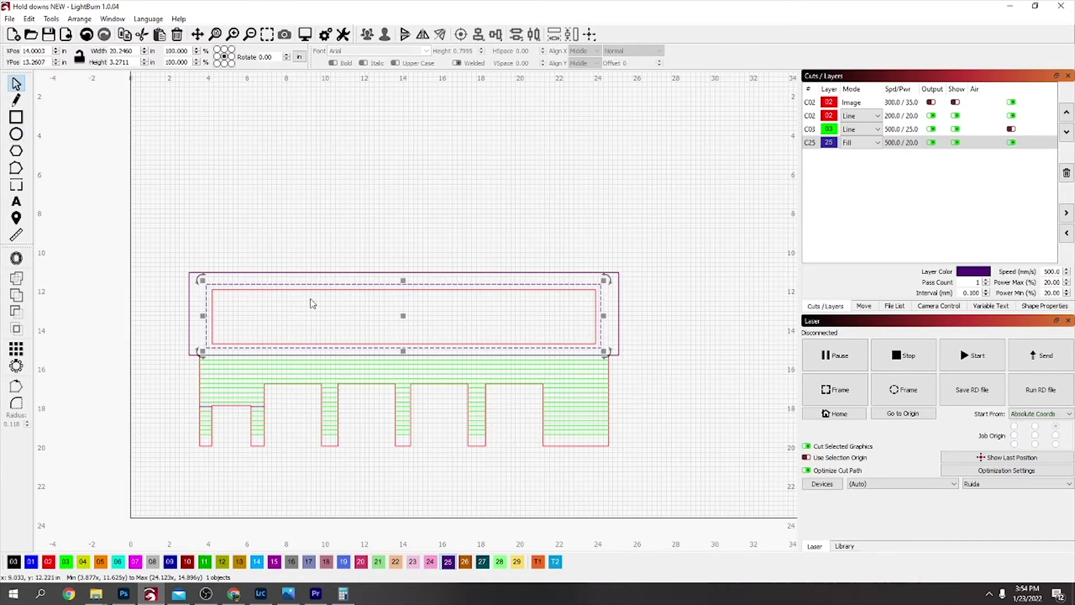
- Select both layer 25 rectangles and move them up together, clear of the facade
scroll(227, 348, "up", 5)
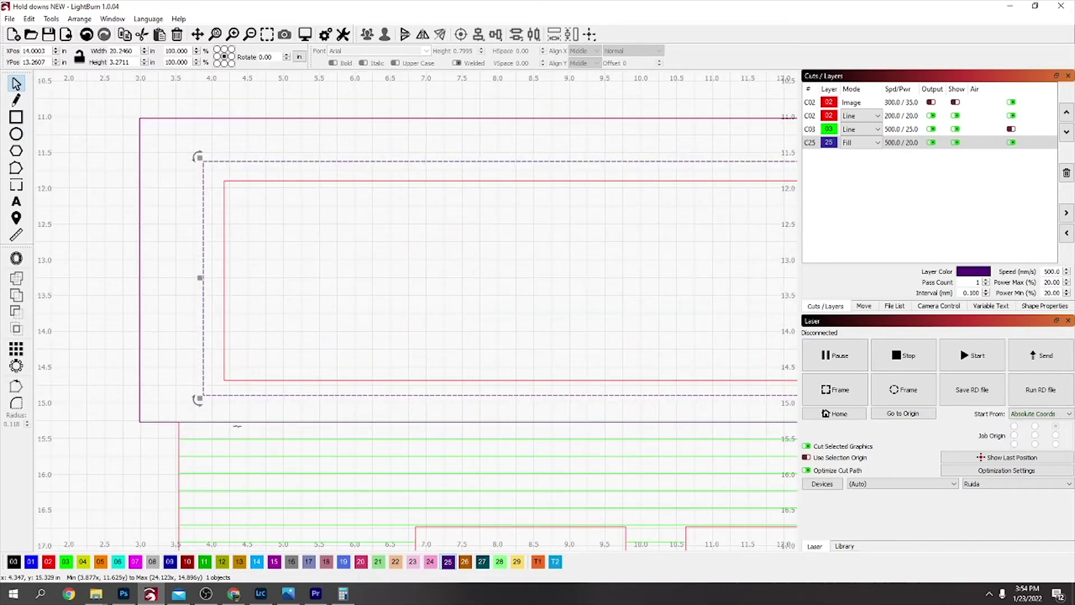
left_click(242, 421, "shift")
scroll(443, 397, "down", 5)
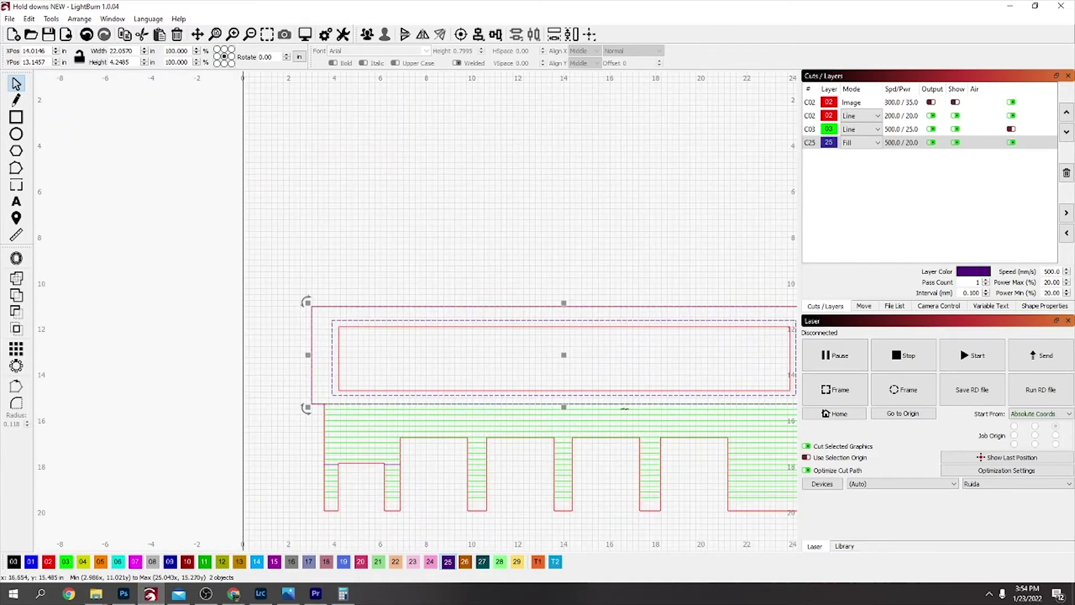
left_click_drag(575, 364, 572, 280)
left_click(572, 276)
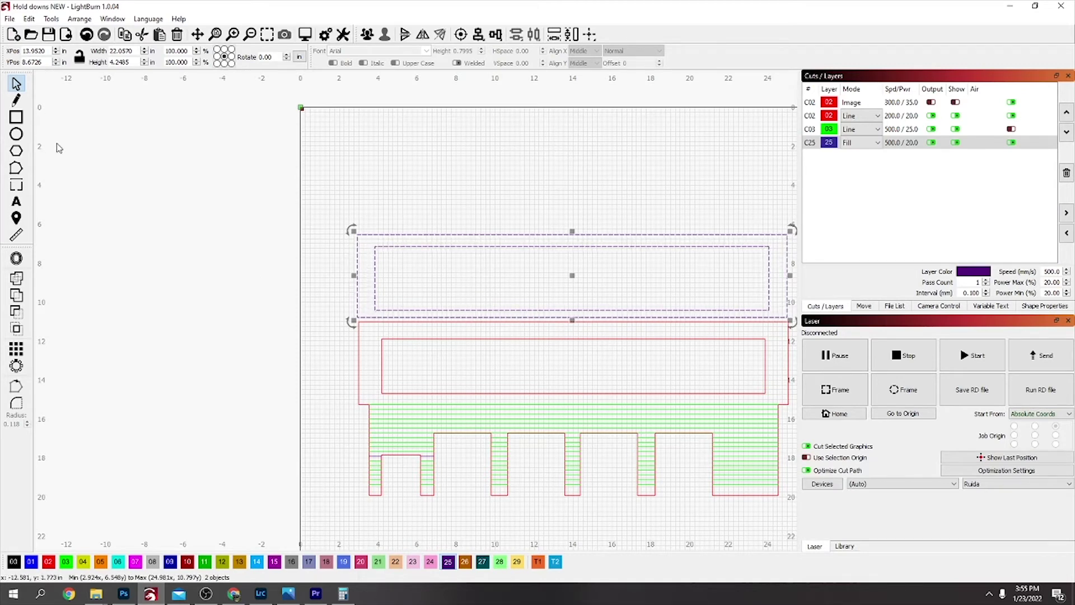
- Draw two more rectangles on layer 25, about 22.06 by 4.25 in over the upper storey and 19.69 by 2.79 in over the window
left_click(17, 118)
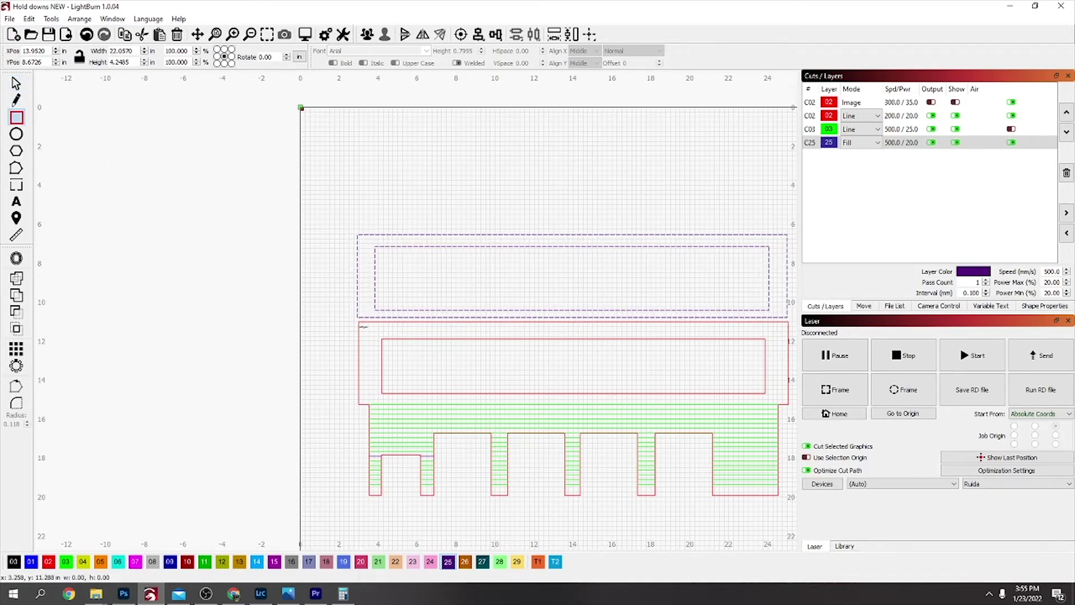
left_click_drag(500, 390, 790, 403)
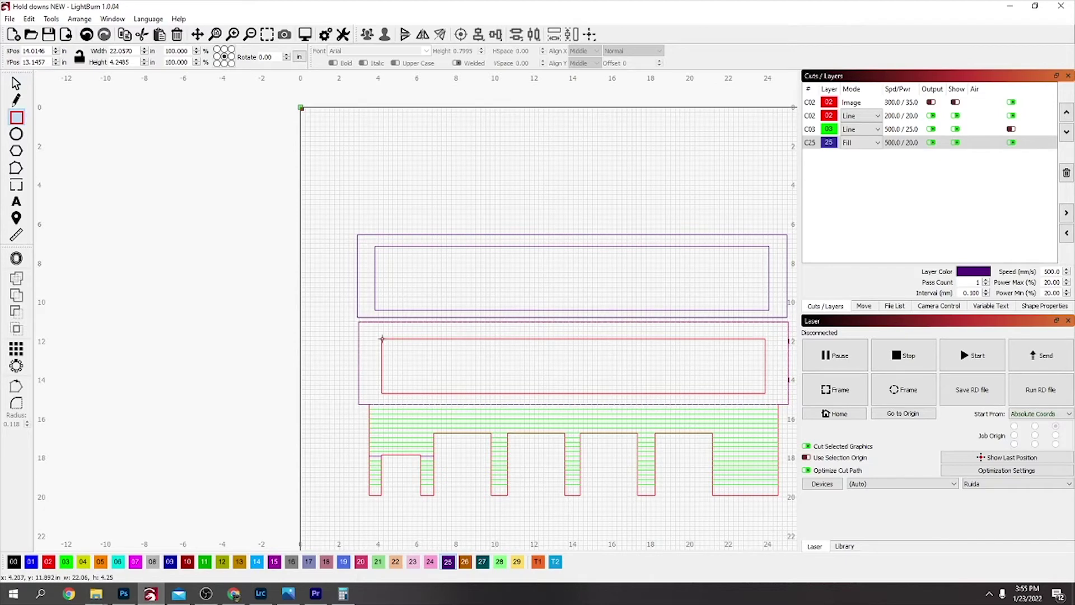
left_click_drag(416, 360, 766, 396)
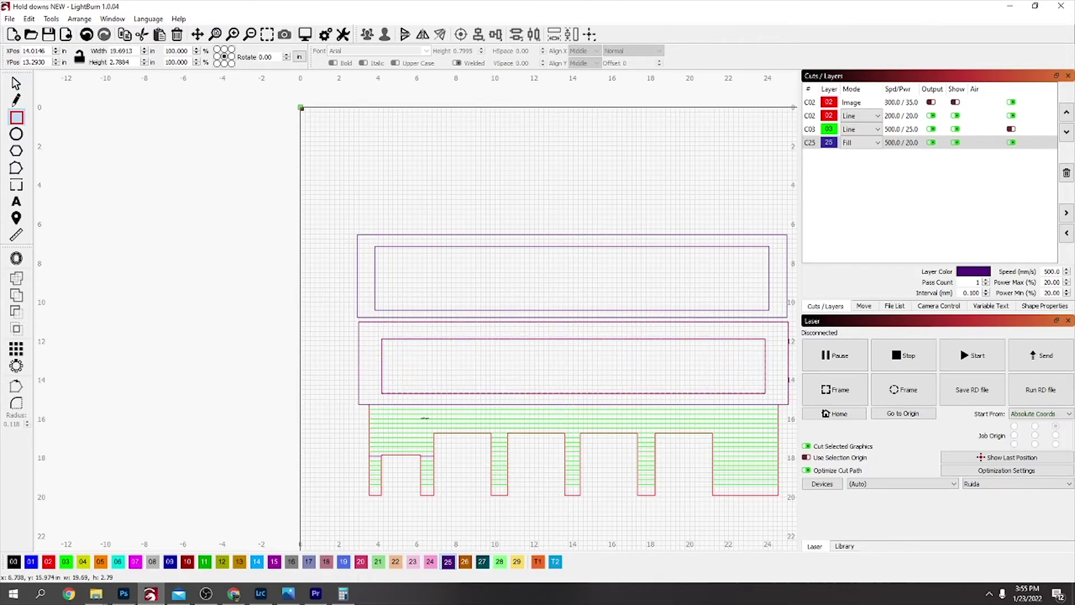
- Select the two new layer 25 rectangles and move them up, so both frame pairs sit in separate rows above the facade
scroll(424, 418, "up", 4)
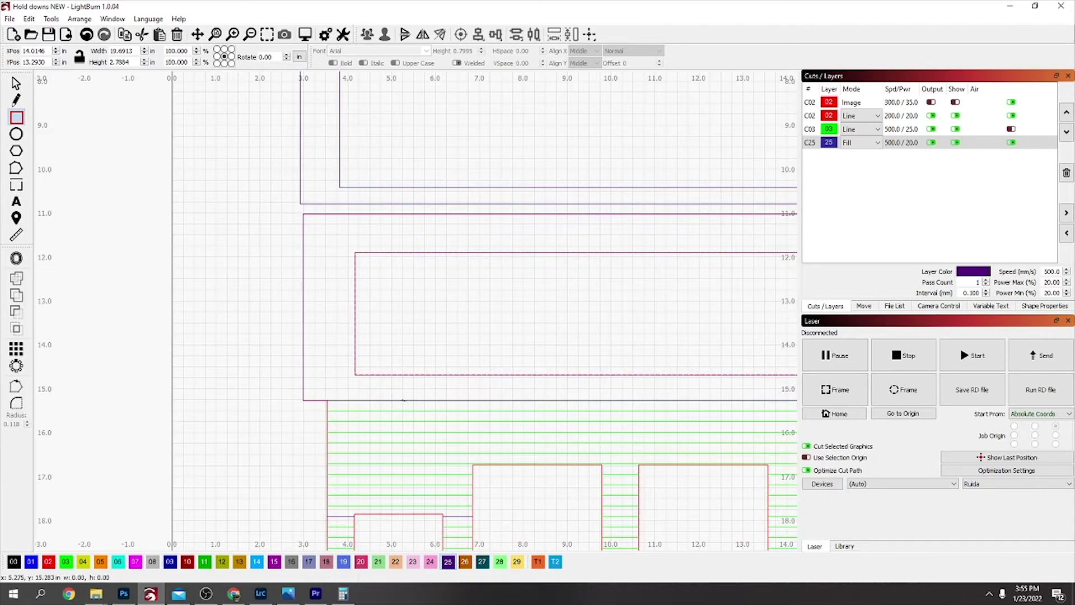
left_click(16, 82)
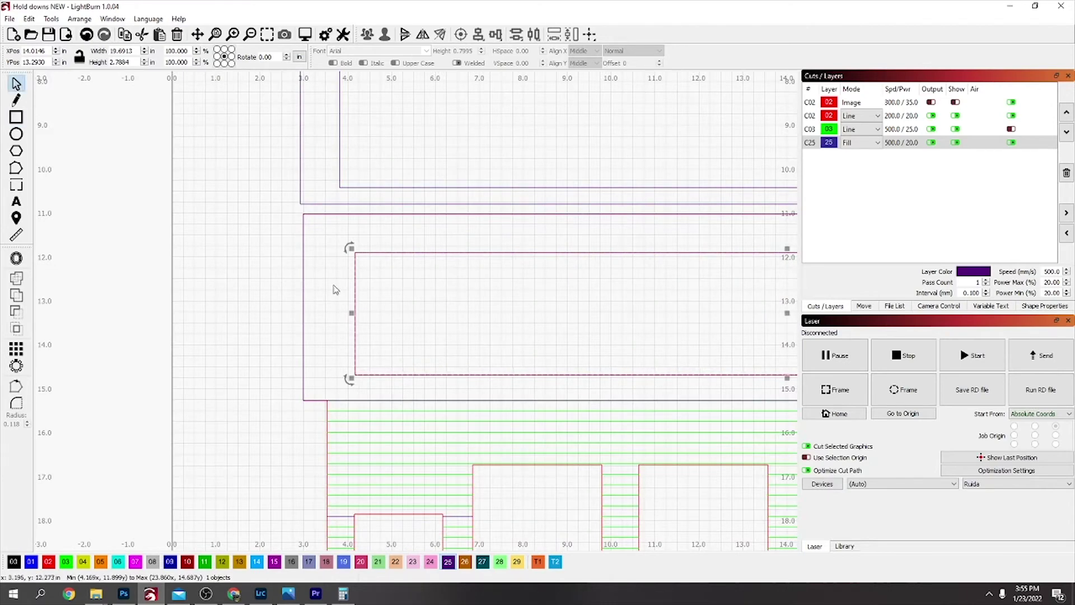
scroll(439, 401, "down", 3)
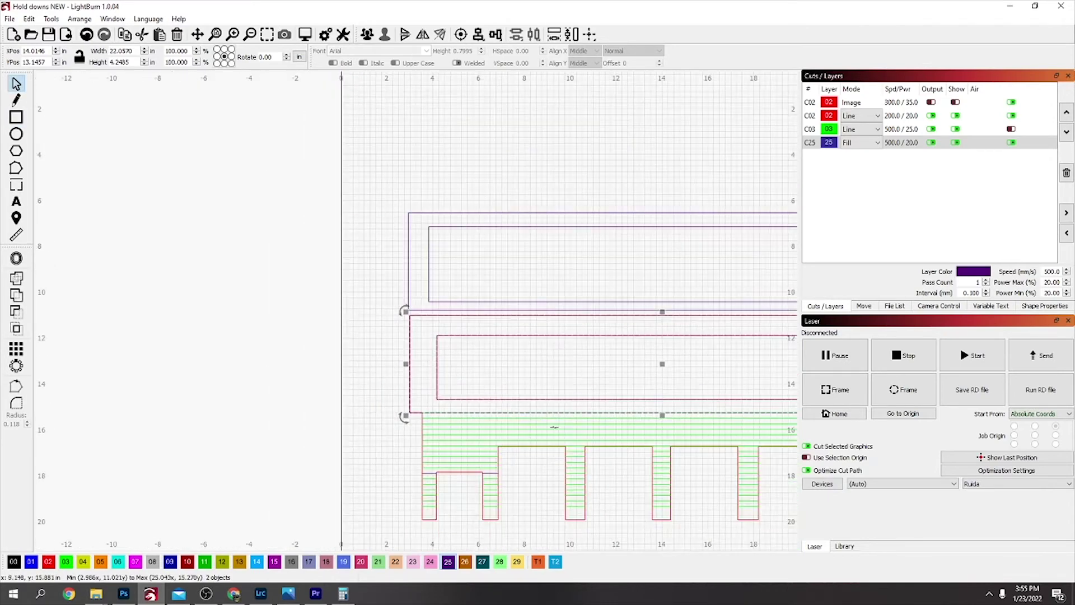
left_click(641, 418, "shift")
left_click_drag(650, 388, 650, 230)
scroll(436, 214, "down", 3)
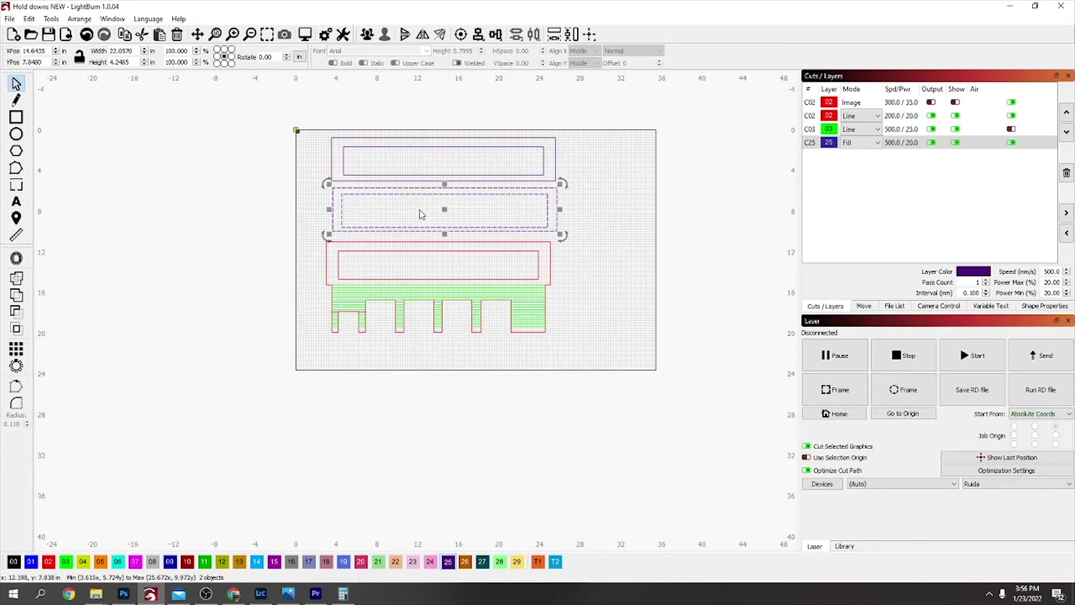
- Copy the 20.25 by 3.27 in rectangle above the work area onto layer 07 and label it with the text ACRYLIC
key("Escape")
left_click(422, 194)
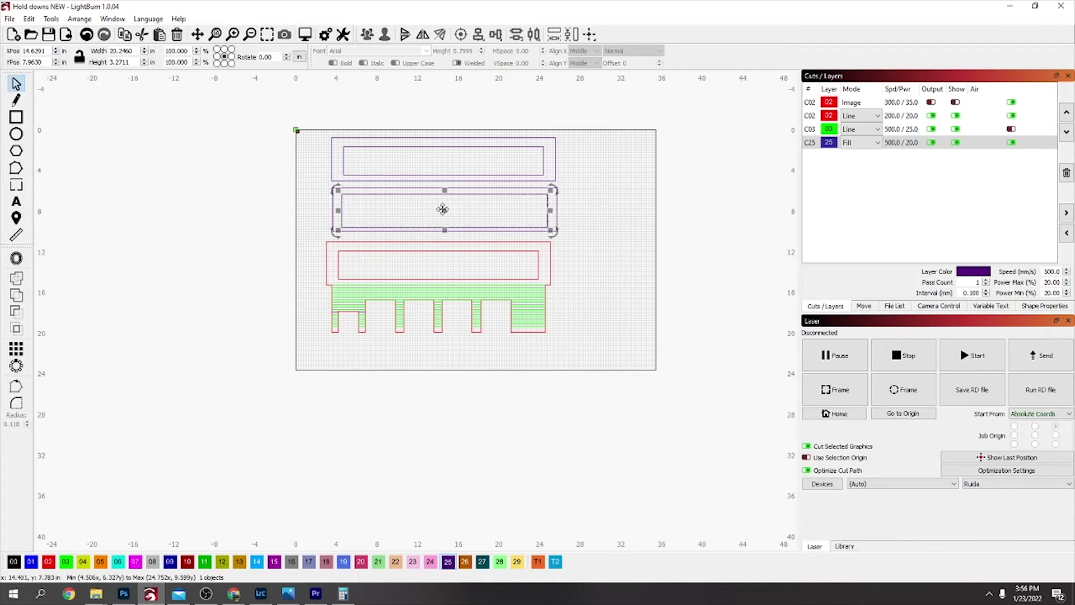
left_click_drag(444, 211, 437, 114)
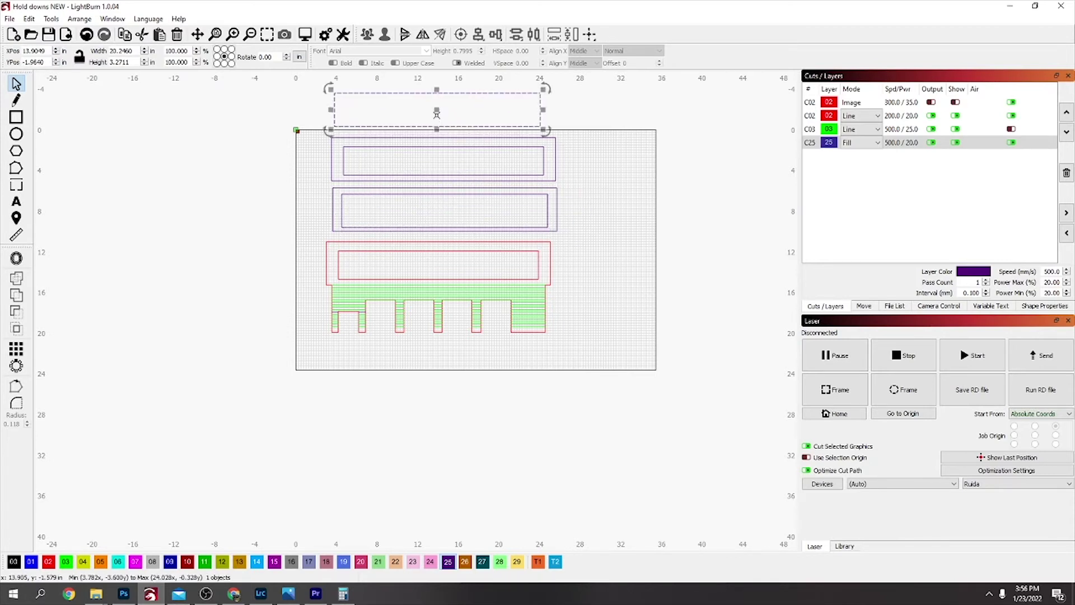
left_click(135, 562)
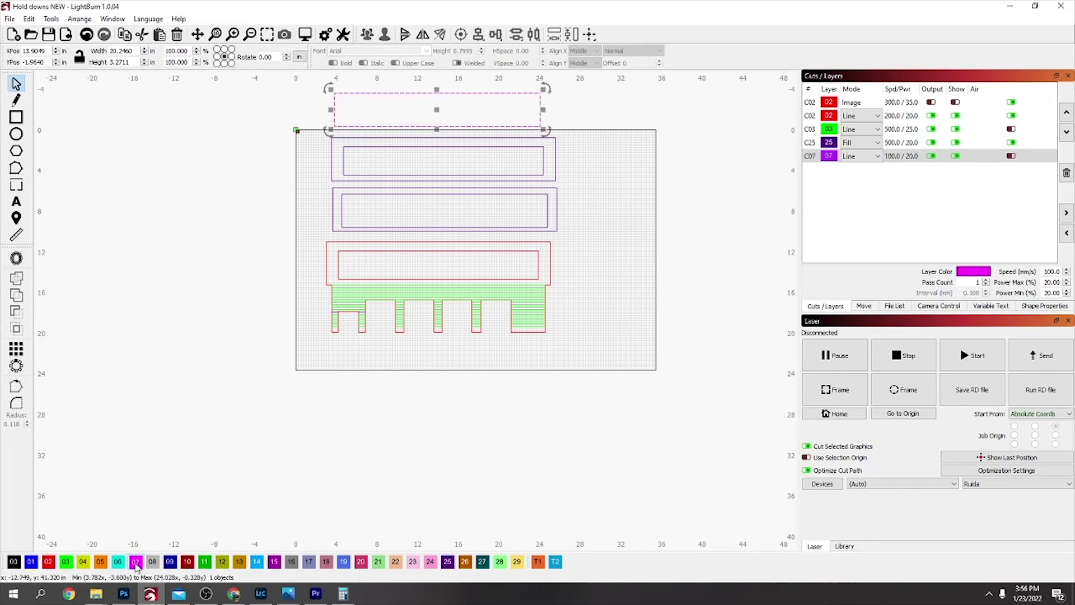
left_click(16, 203)
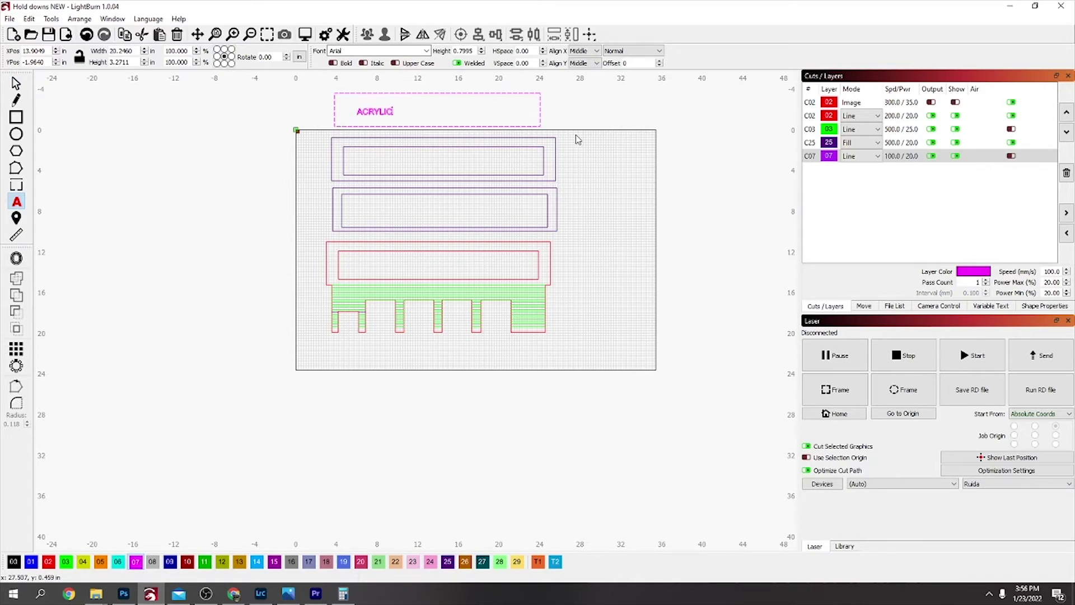
left_click(580, 116)
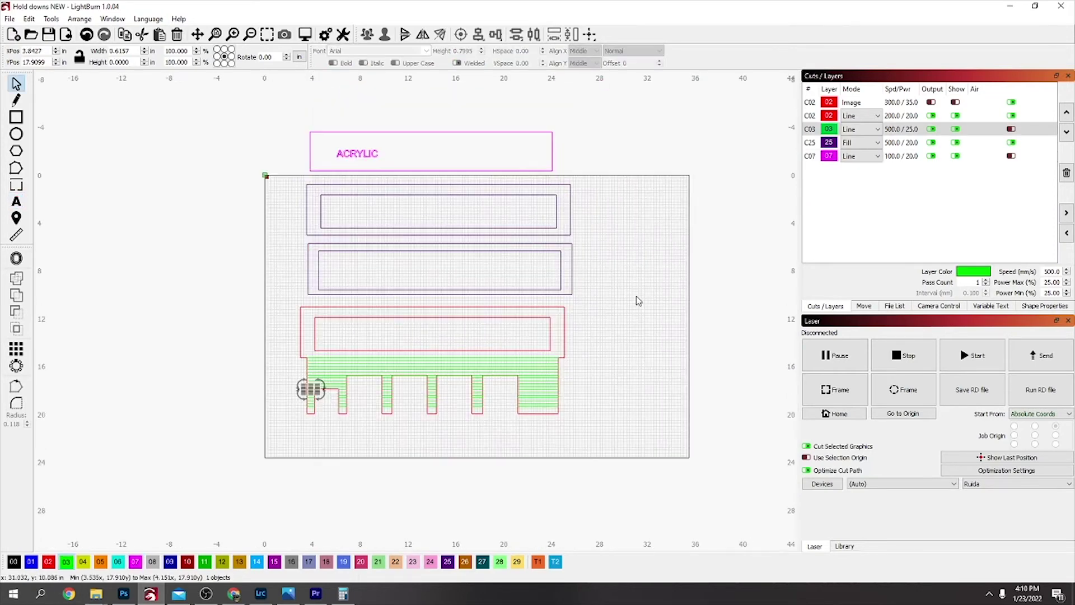
- Draw narrow vertical rectangles on layer 03 beside both ends of the upper window, about 0.20 by 2.63 in (left) and 0.20 by 2.27 in (right)
scroll(624, 301, "up", 1)
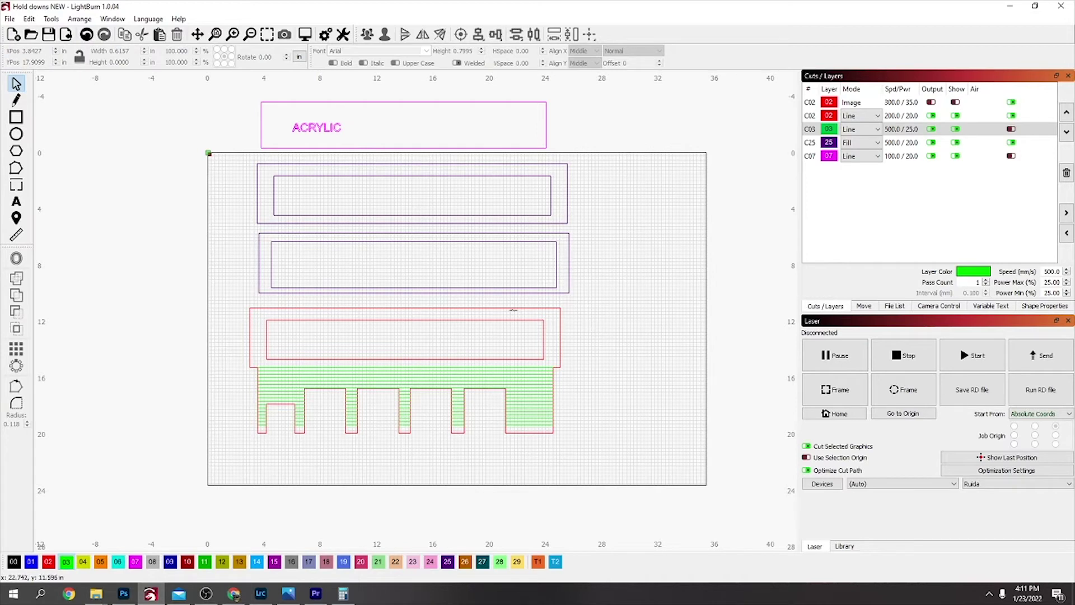
left_click(16, 118)
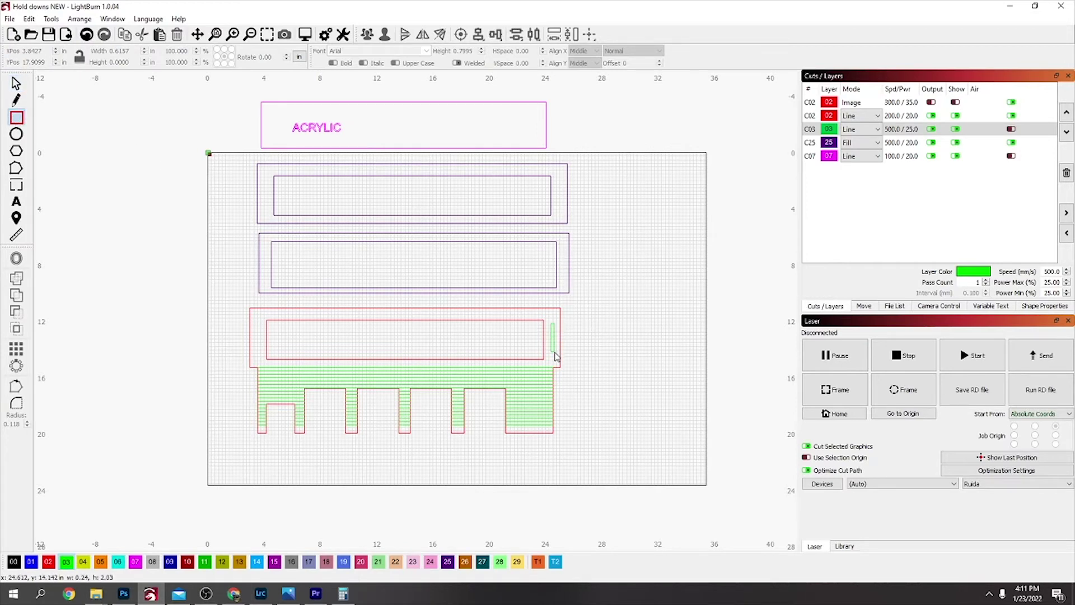
left_click_drag(556, 359, 554, 359)
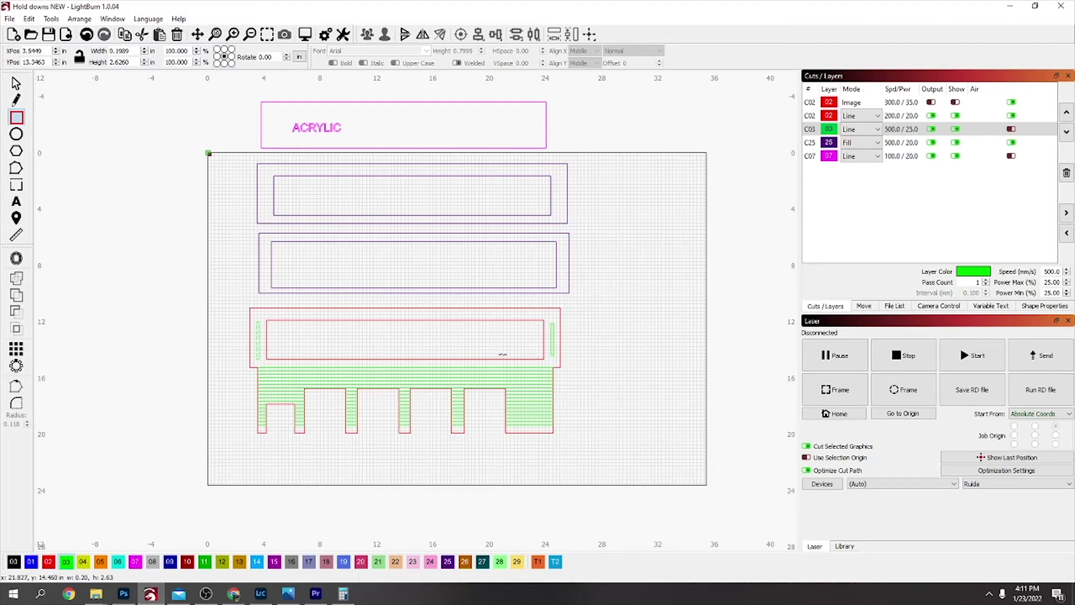
- Move the right-hand narrow rectangle closer to the window opening, to an X position of about 24.31 in, and deselect it
scroll(553, 347, "up", 5)
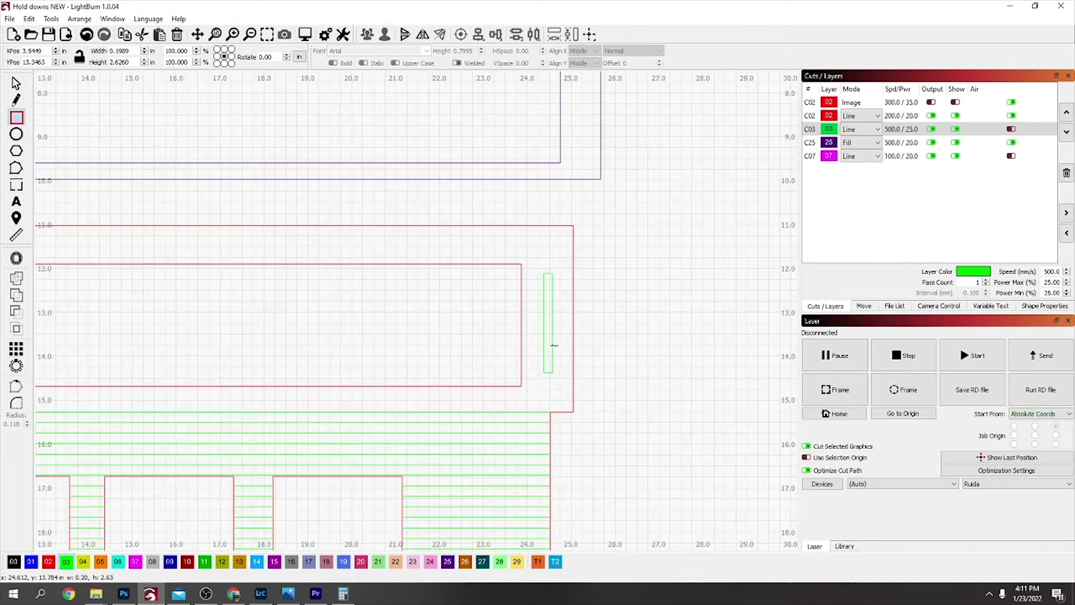
left_click(16, 82)
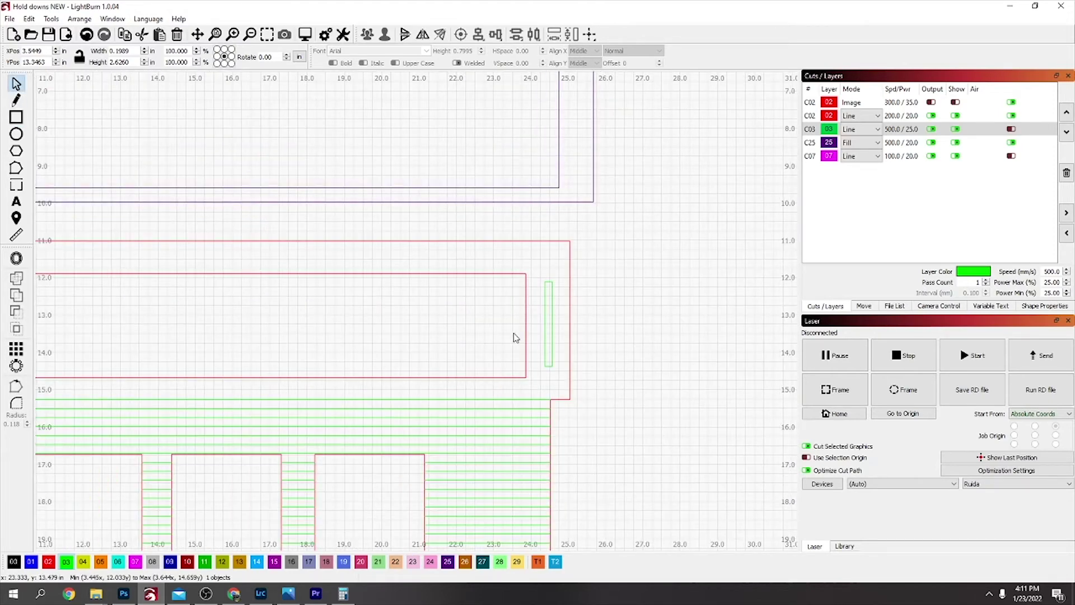
left_click(546, 336)
left_click_drag(550, 325, 544, 326)
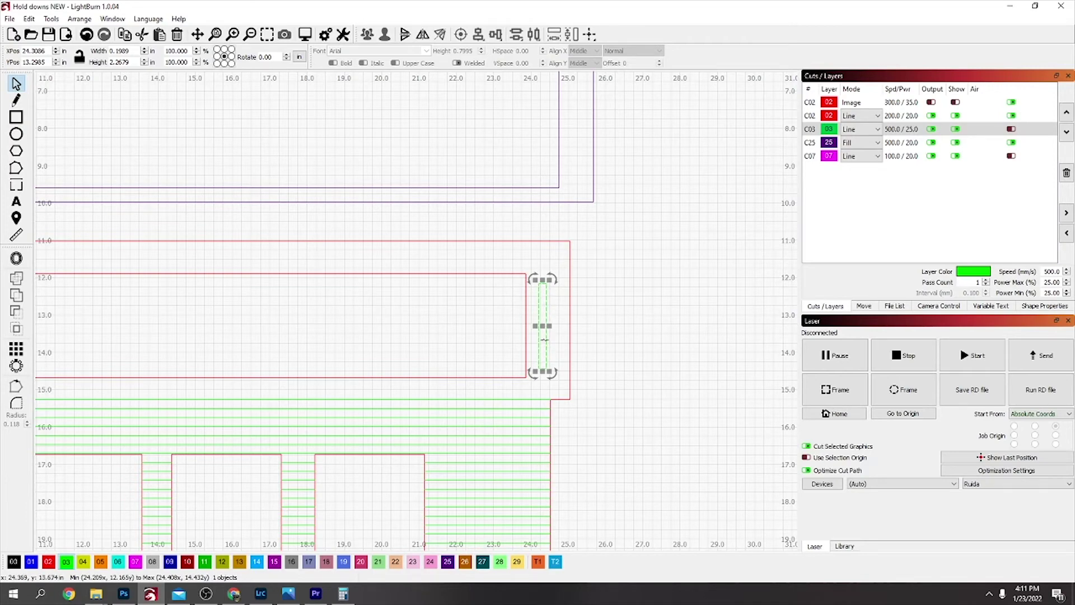
scroll(544, 340, "down", 3)
scroll(286, 340, "down", 2)
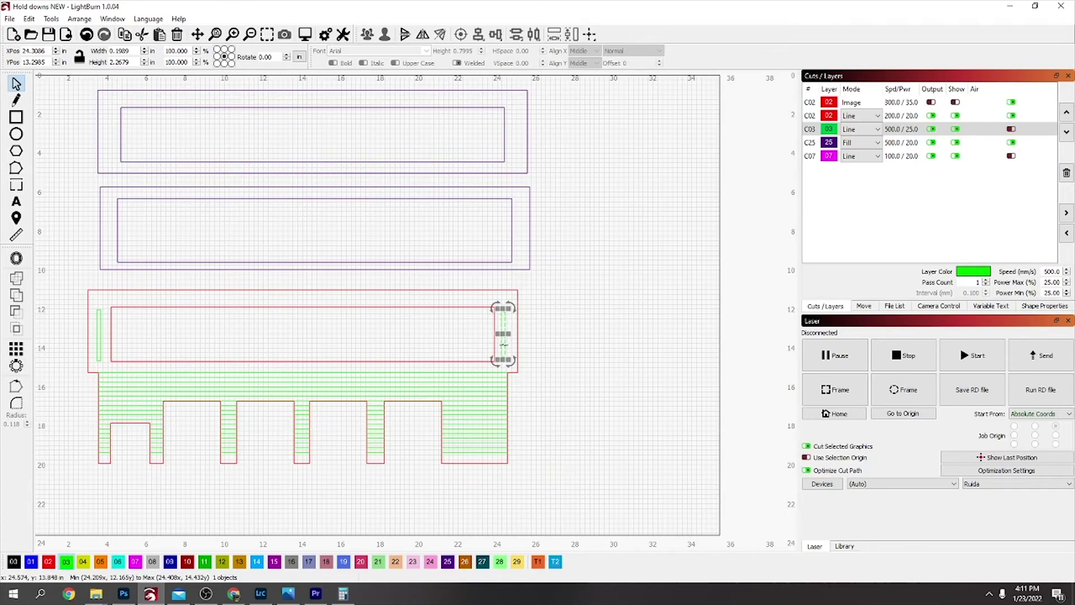
key("Escape")
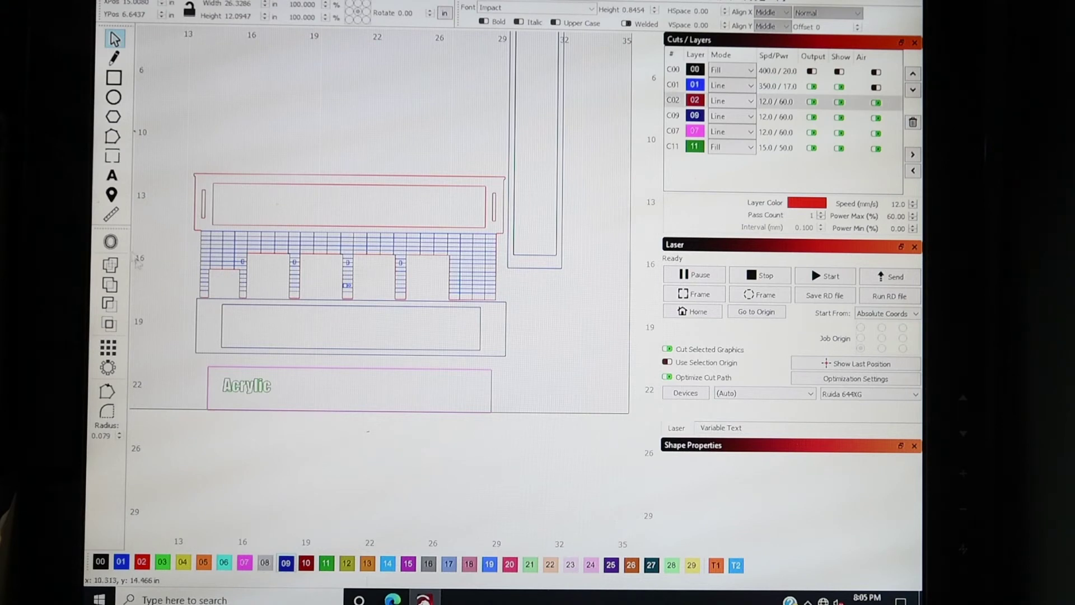
- Examine the completed cut layout, including the brick facade, both window frames and the acrylic panel
scroll(454, 203, "down", 1)
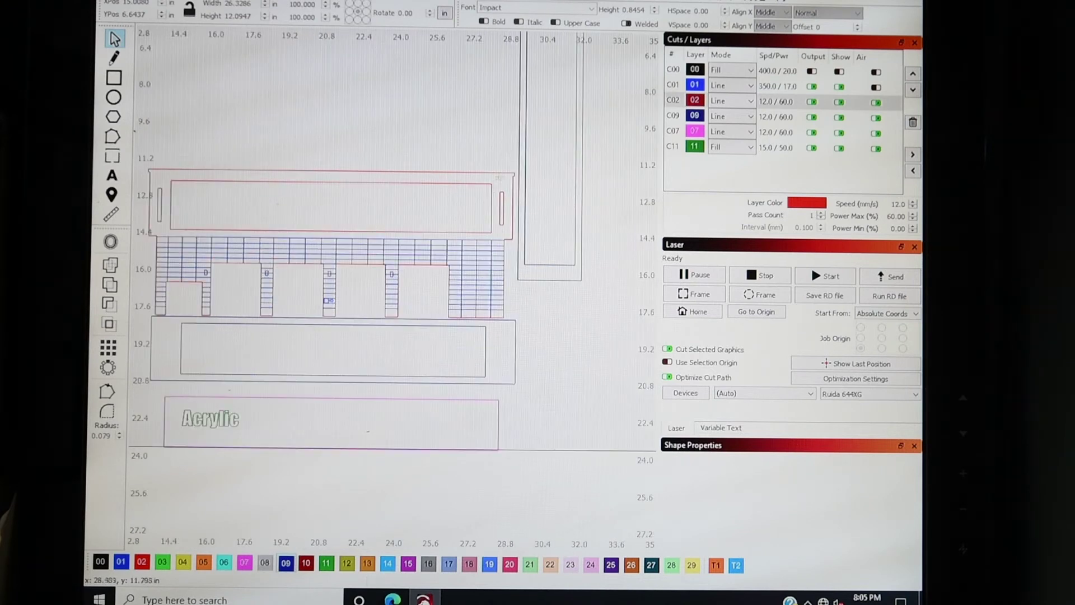
scroll(492, 200, "up", 1)
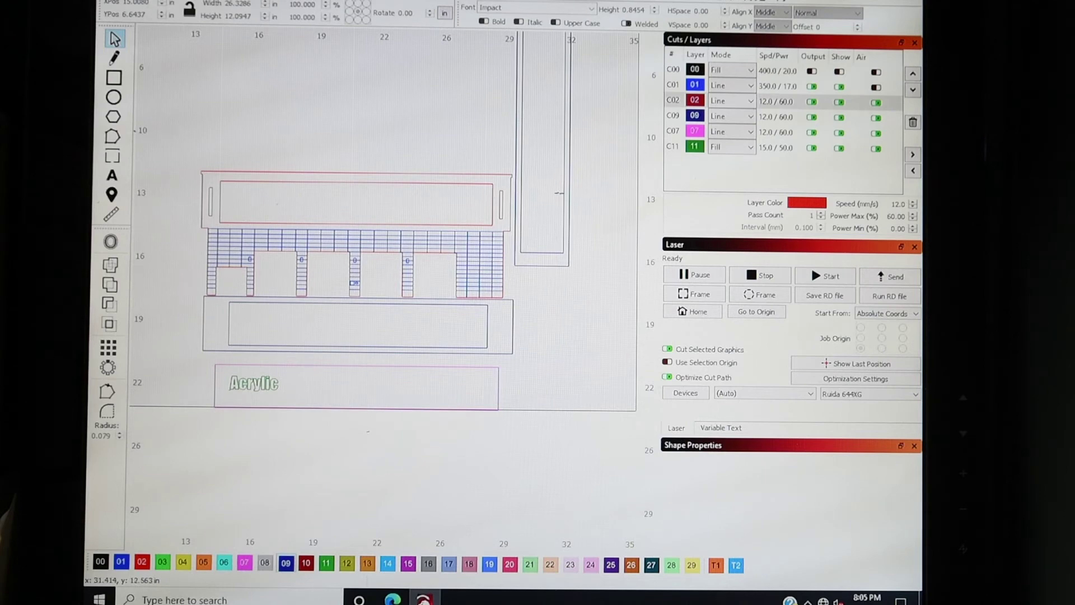
scroll(386, 224, "up", 1)
scroll(392, 241, "down", 2)
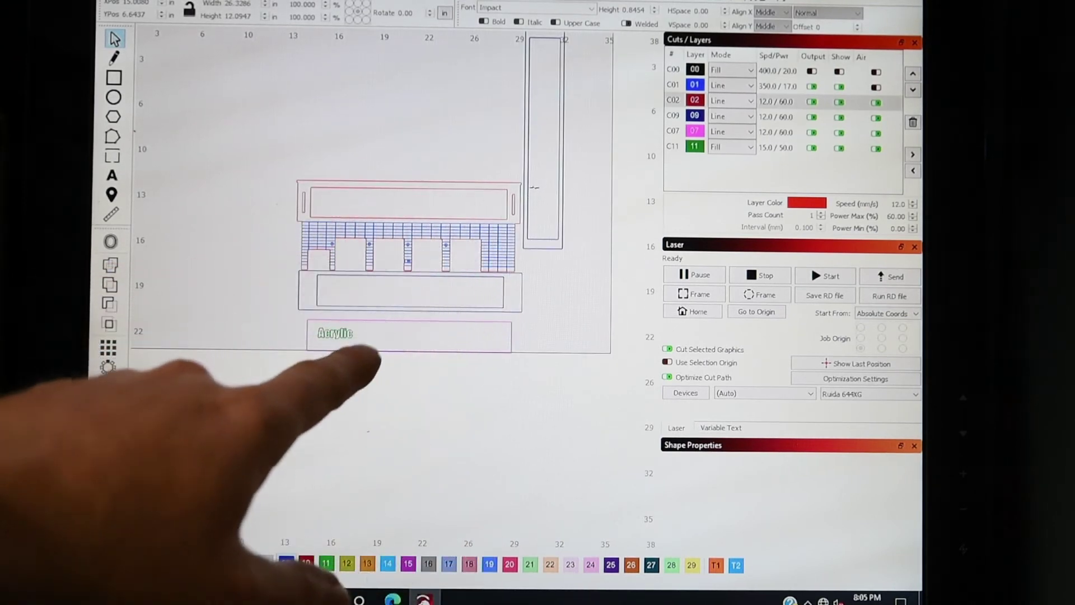
scroll(538, 190, "up", 3)
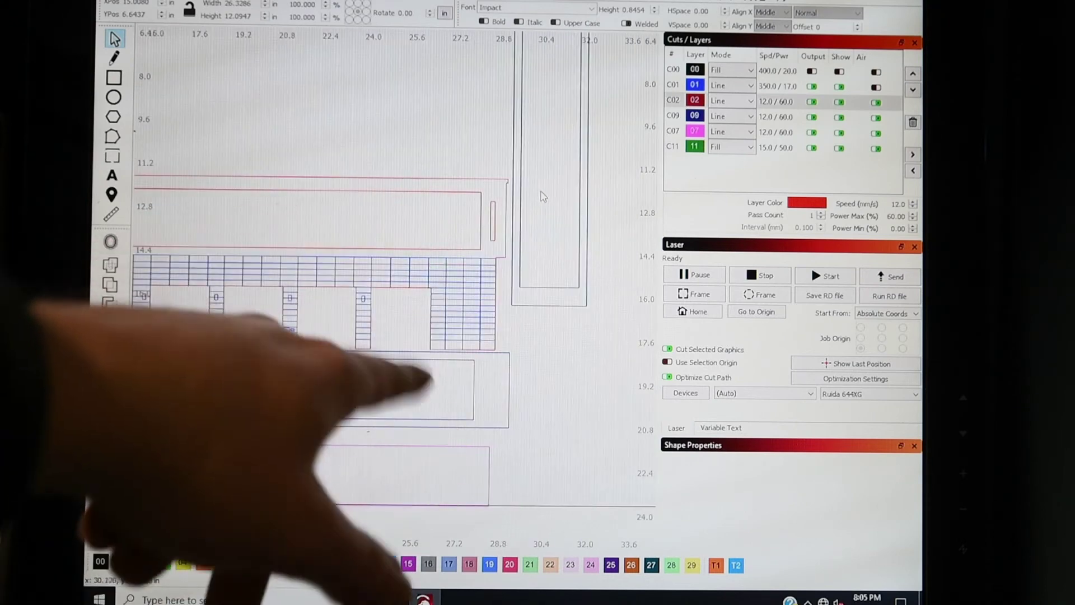
scroll(541, 193, "down", 3)
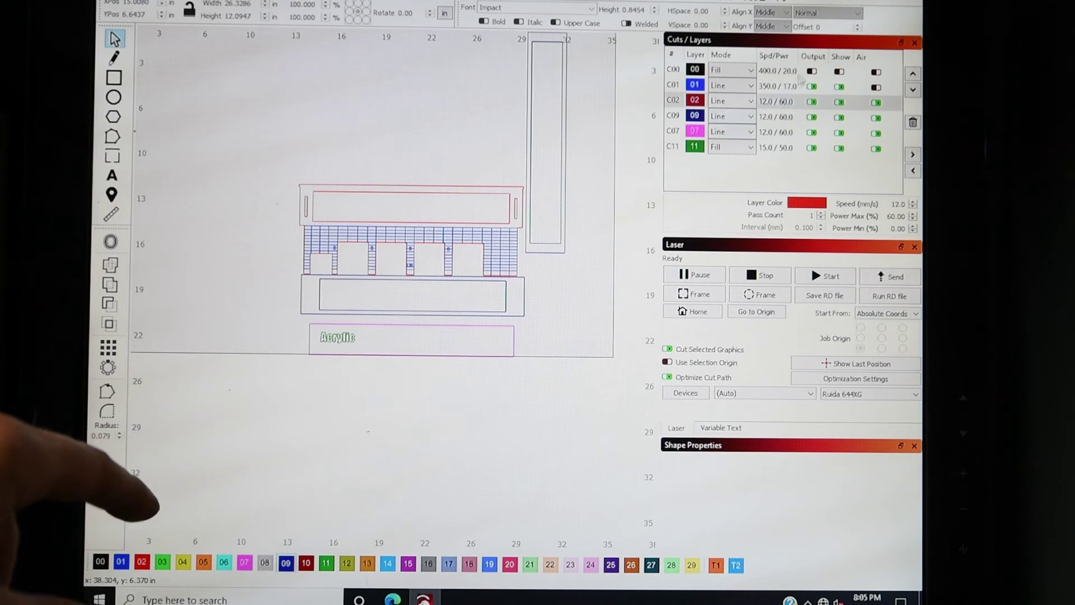
- Select the large dashed wall panels above the facade and check how all the pieces fit on the laser bed
left_click(516, 206)
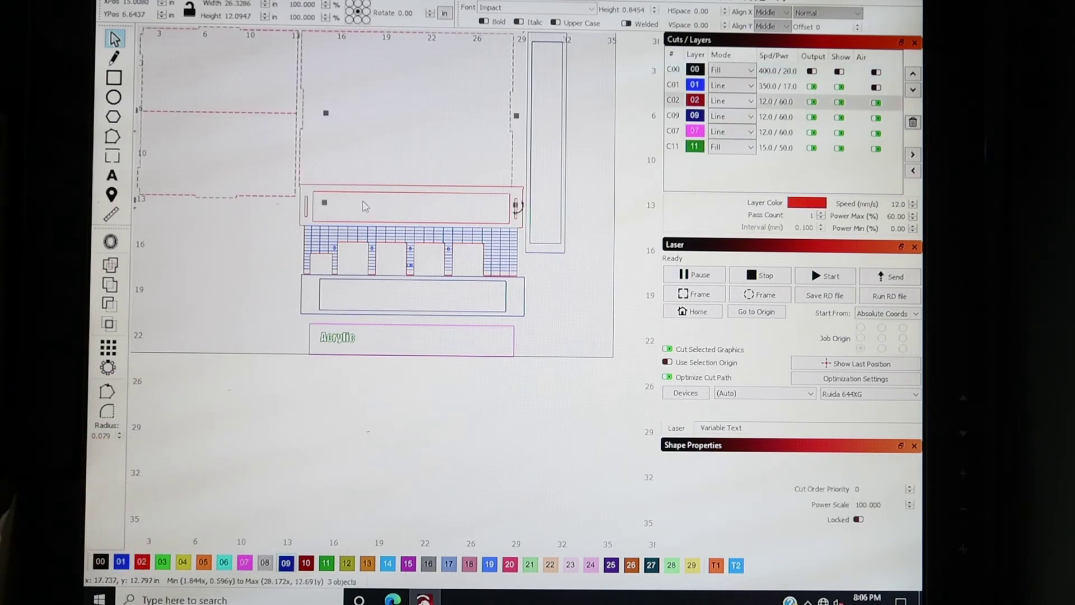
scroll(354, 180, "down", 1)
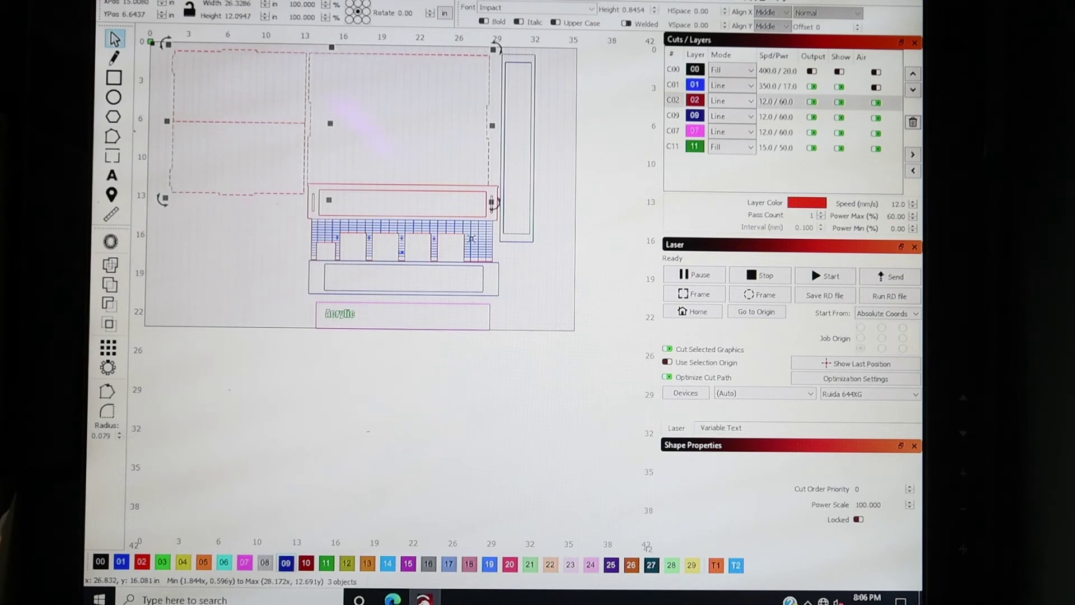
scroll(470, 238, "up", 3)
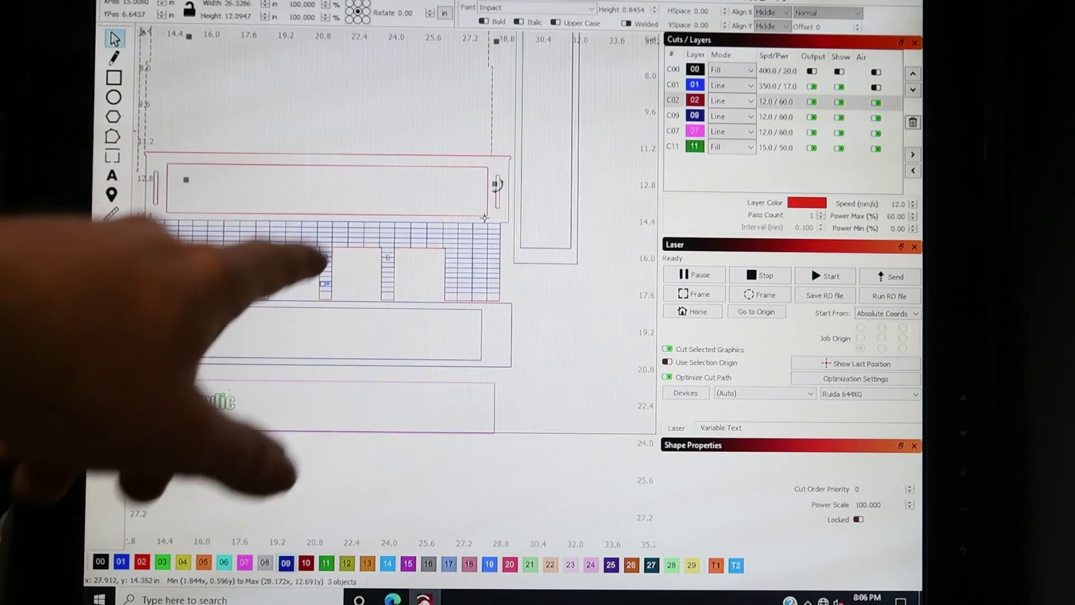
scroll(485, 218, "down", 1)
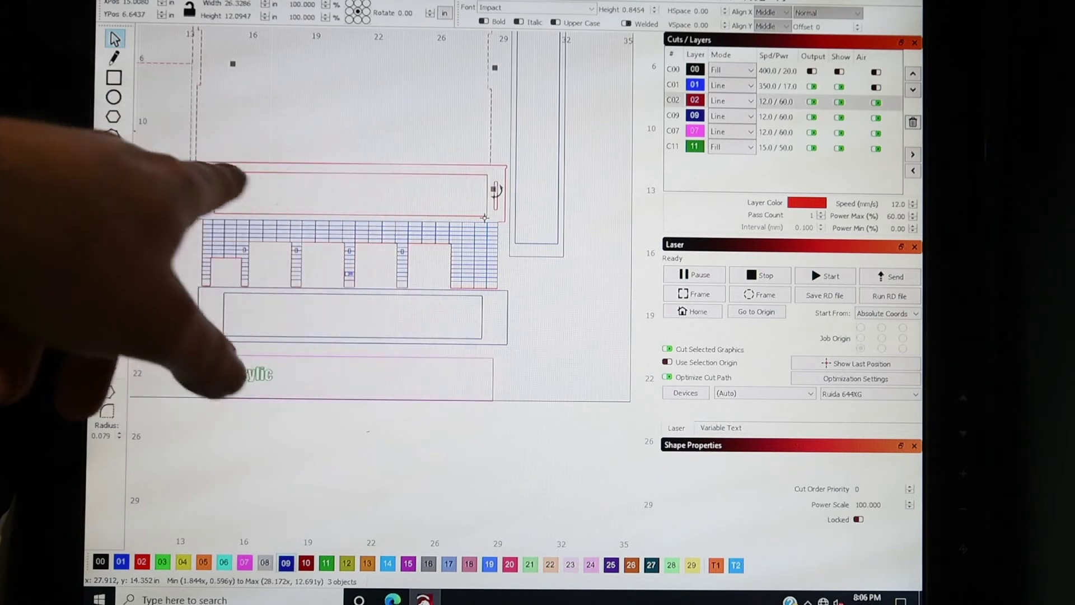
scroll(347, 211, "down", 1)
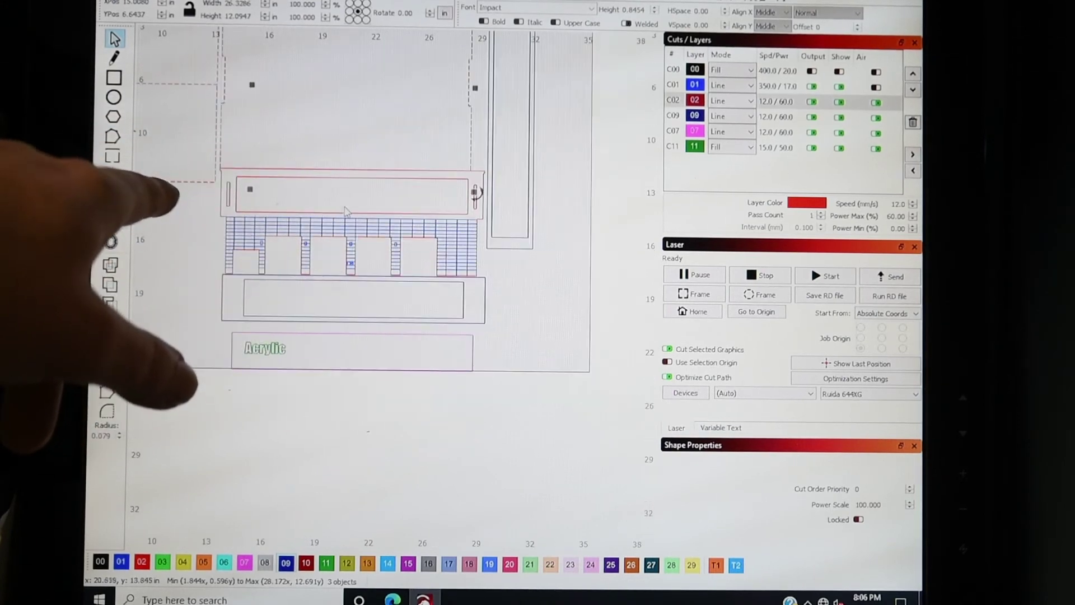
scroll(347, 211, "down", 1)
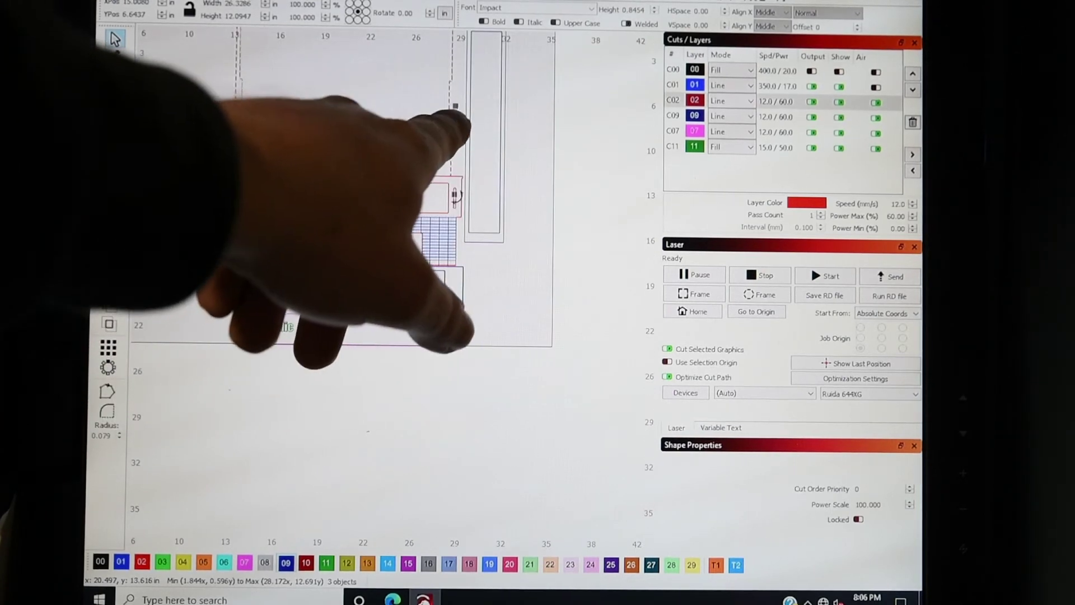
scroll(344, 208, "down", 1)
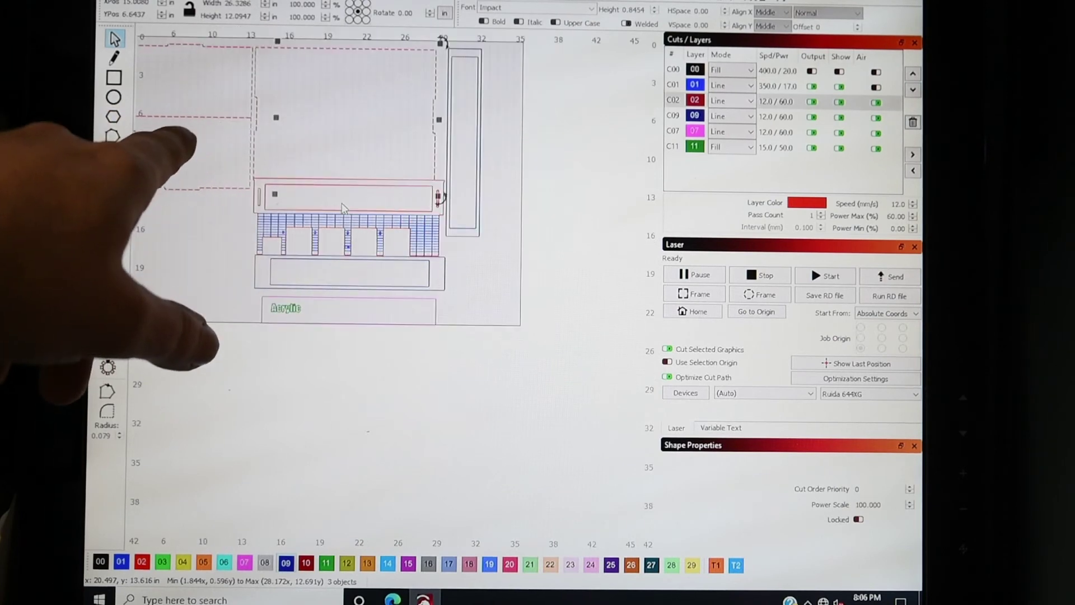
scroll(344, 207, "down", 1)
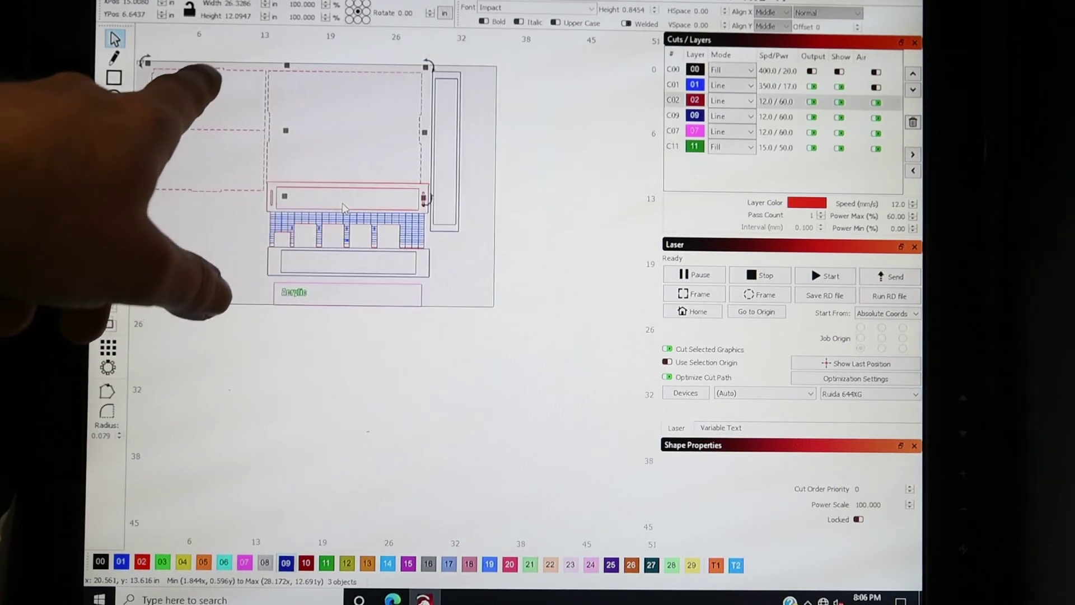